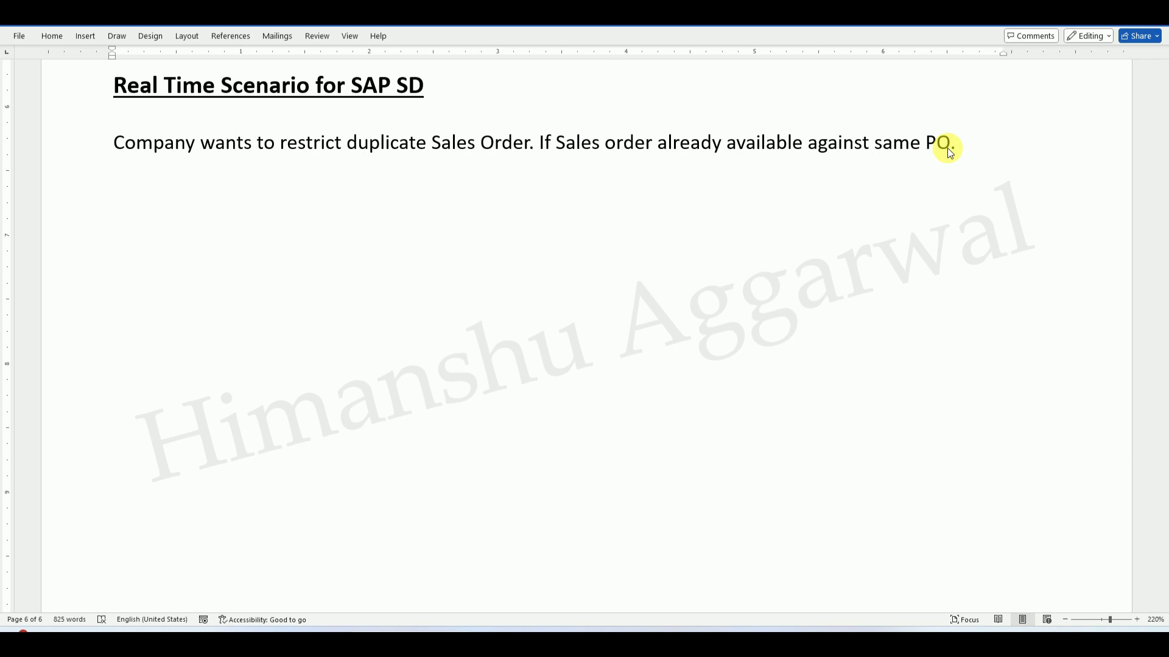
- Add a line below the scenario sentence with the label "PO –" followed by the sample purchase order number
click(970, 146)
key(Return)
text(PO)
text( - )
text(PO001)
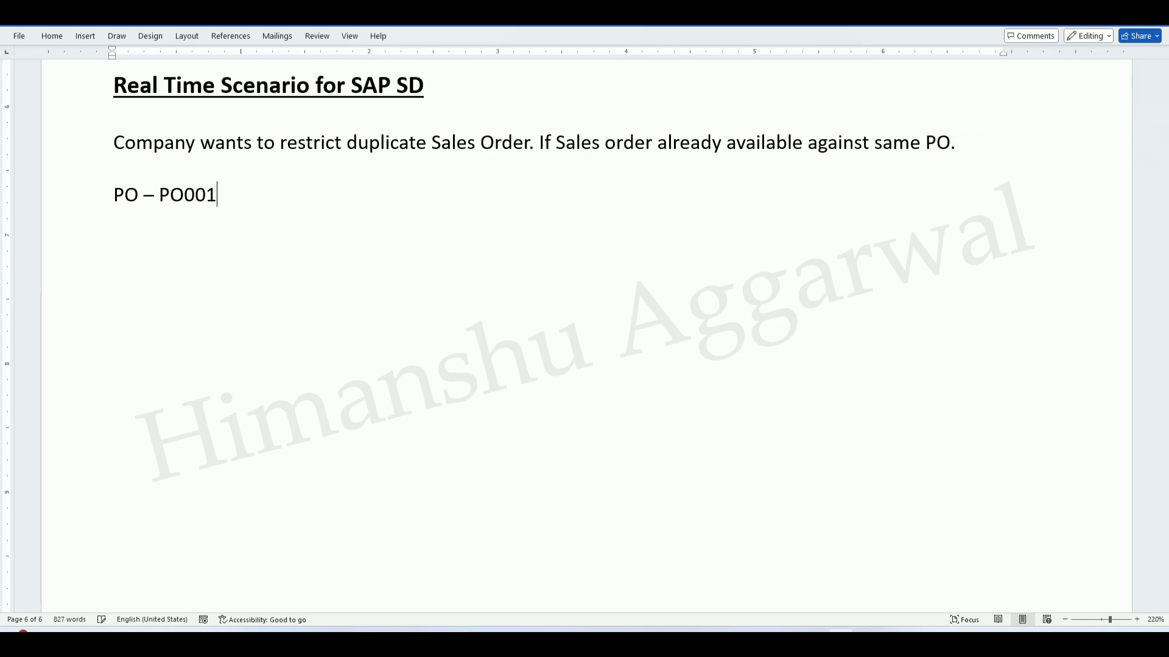
- Add a line reading "SO Created Against PO -" followed by the purchase order's digits
key(Return)
key(Return)
text(SO Created Against PO - 0001)
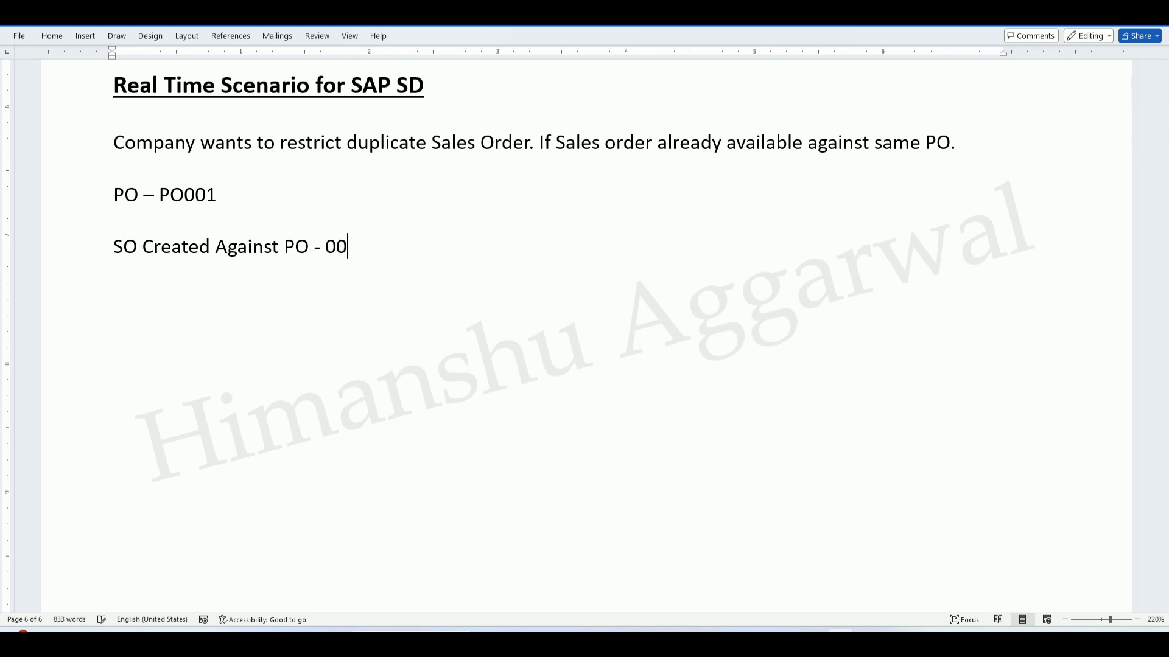
- Insert the sample sales order digits directly after "SO" in the "Created Against" line
click(138, 249)
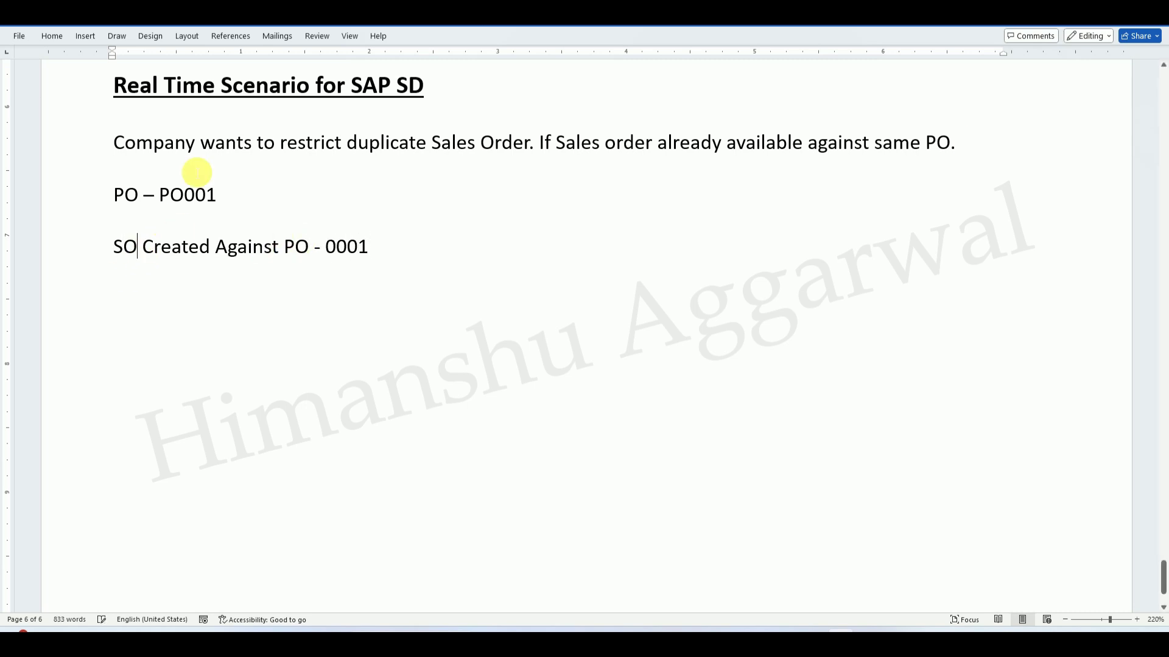
text(0001)
key(BackSpace)
key(BackSpace)
text(1)
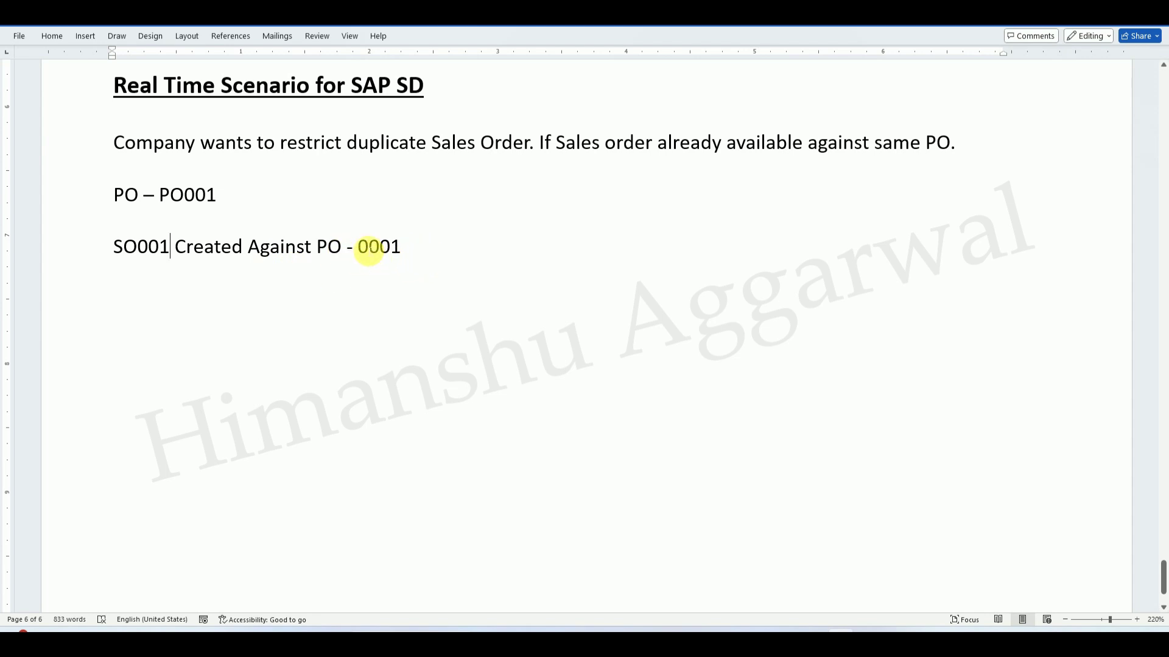
- Remove the dash, its spaces and the extra zero from the PO number in the "Created Against" line and start a new line
click(364, 247)
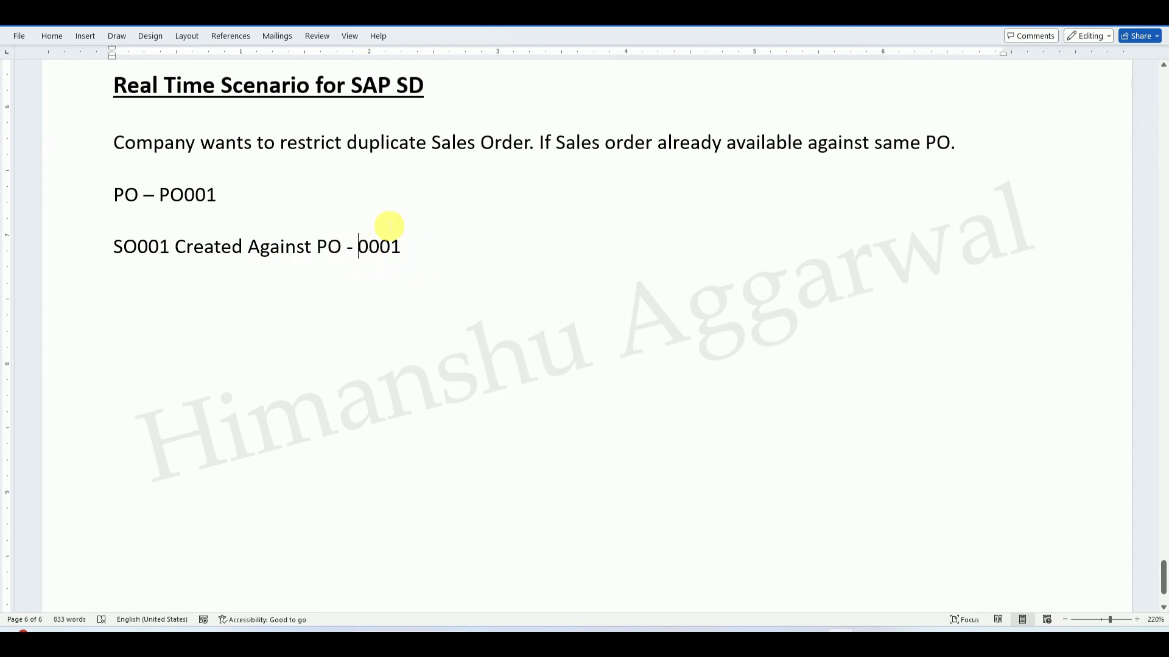
key(BackSpace)
key(BackSpace)
key(BackSpace)
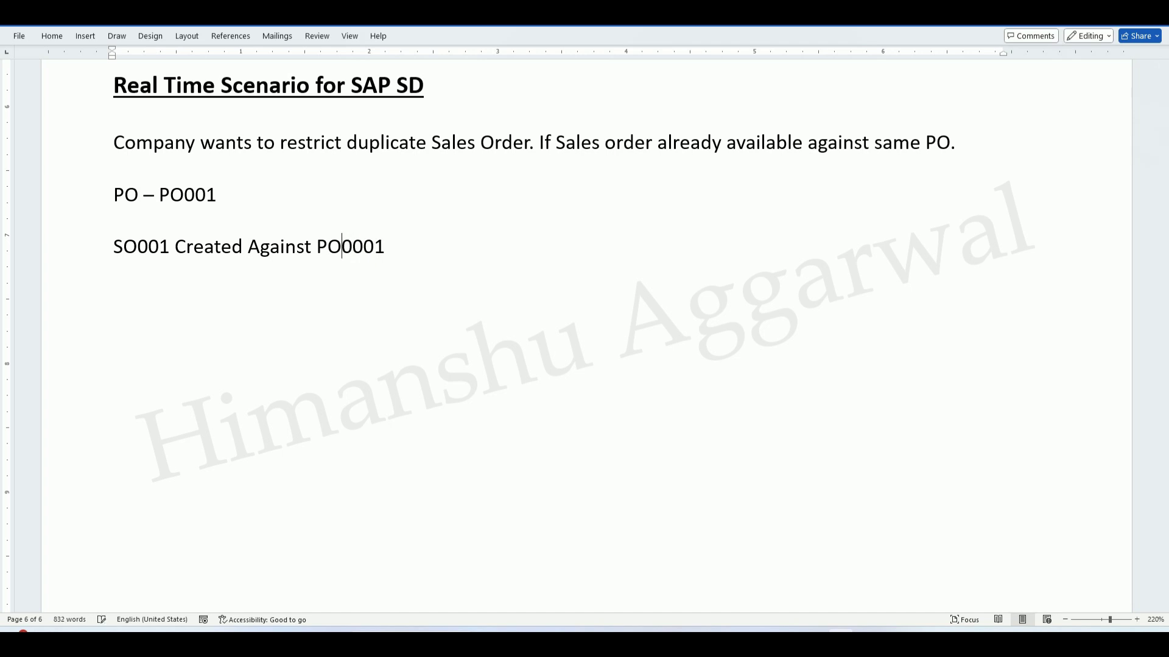
key(Delete)
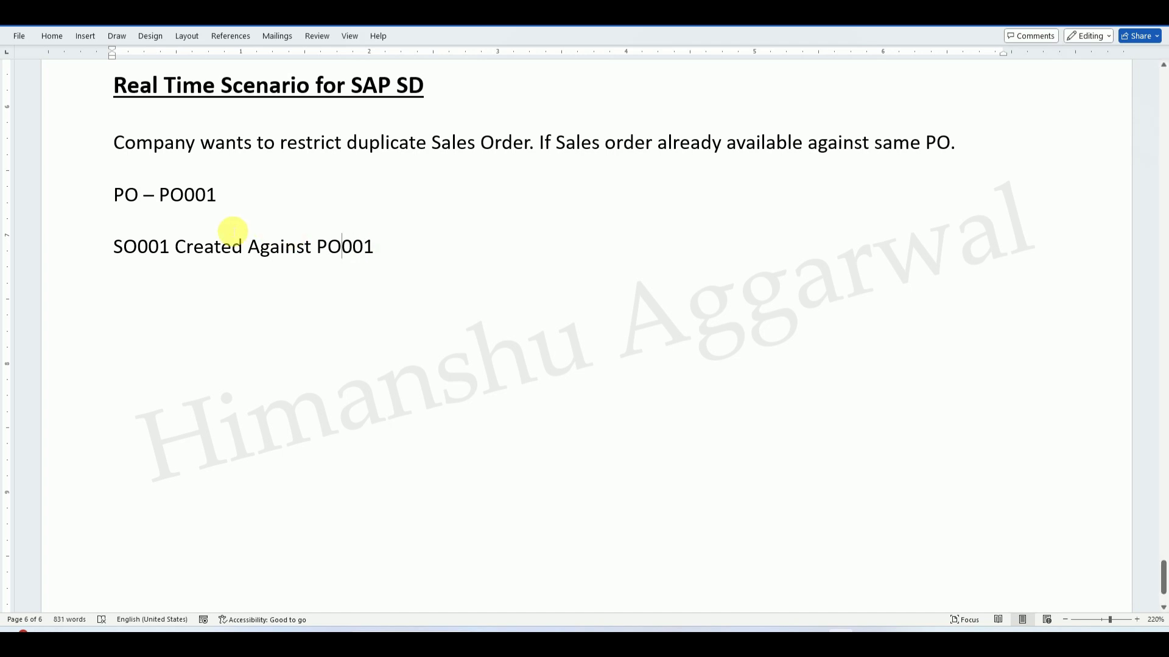
click(385, 251)
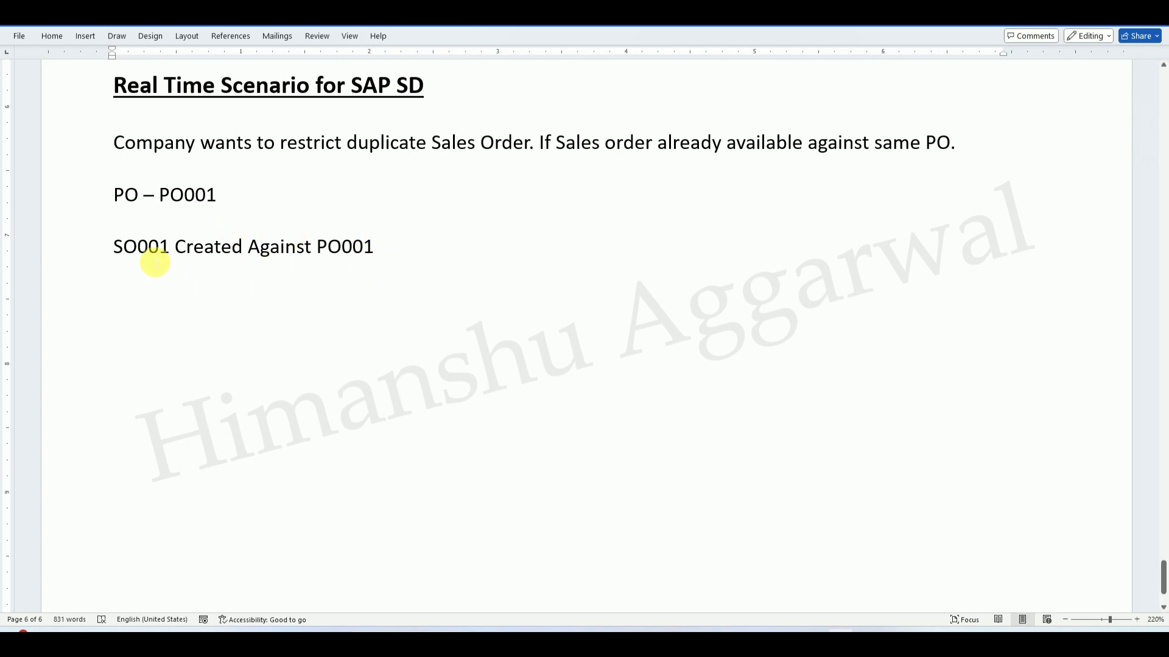
key(Return)
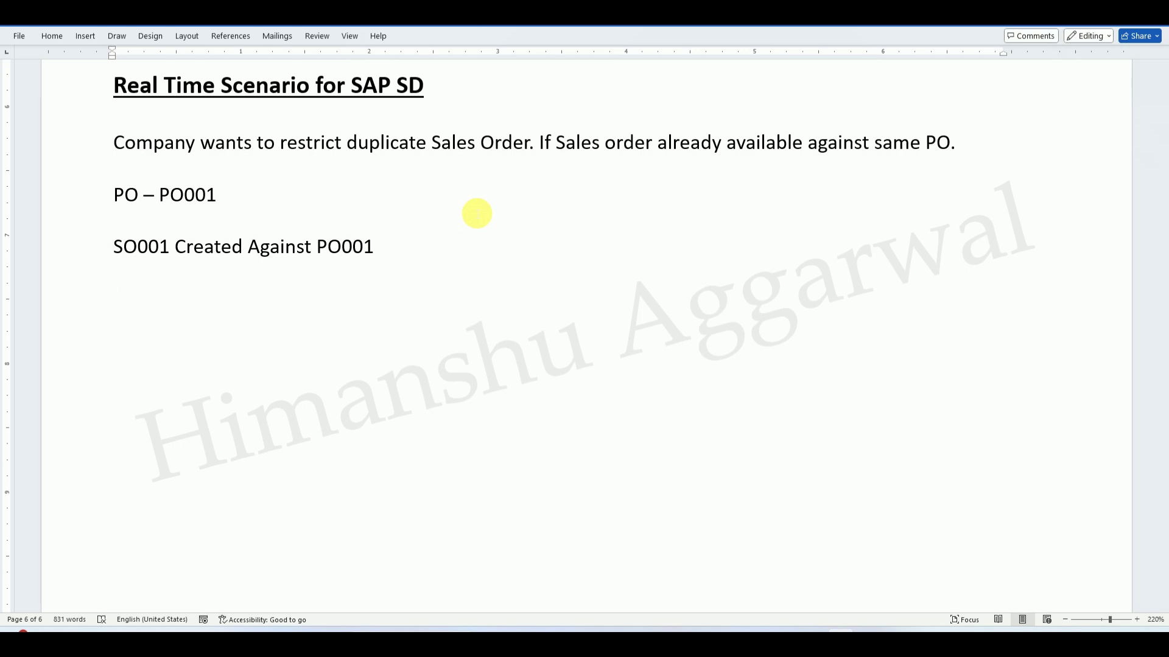
- Switch to SAP and open the sales order creation transaction VA01
mouse_move(757, 630)
click(770, 595)
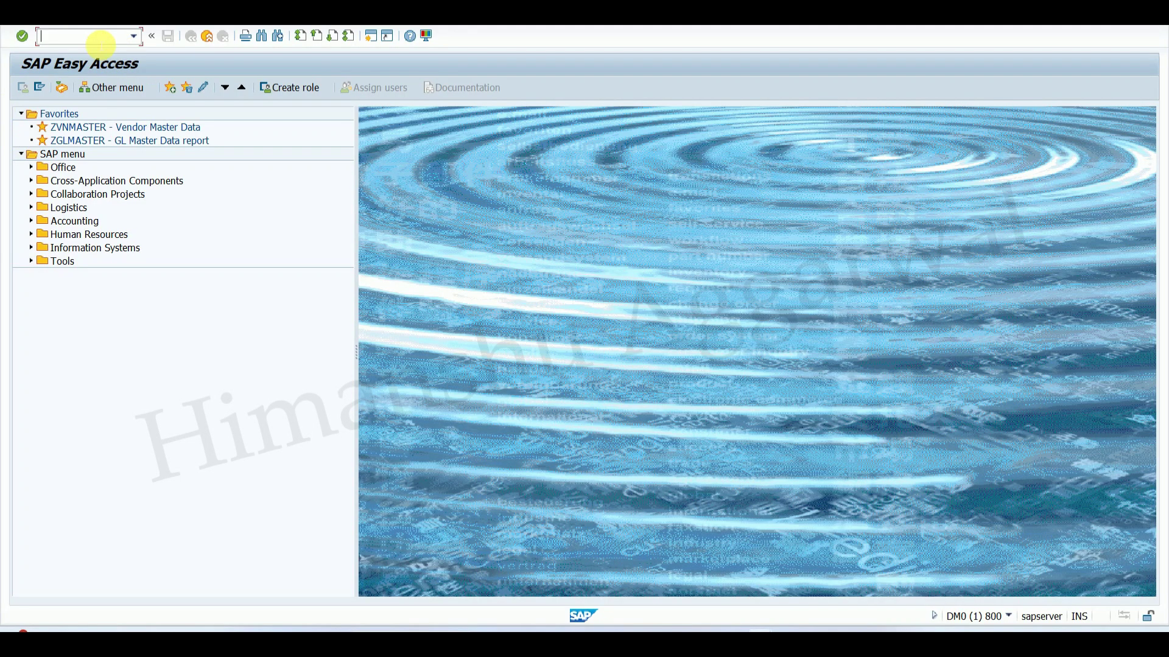
text(va01)
key(Return)
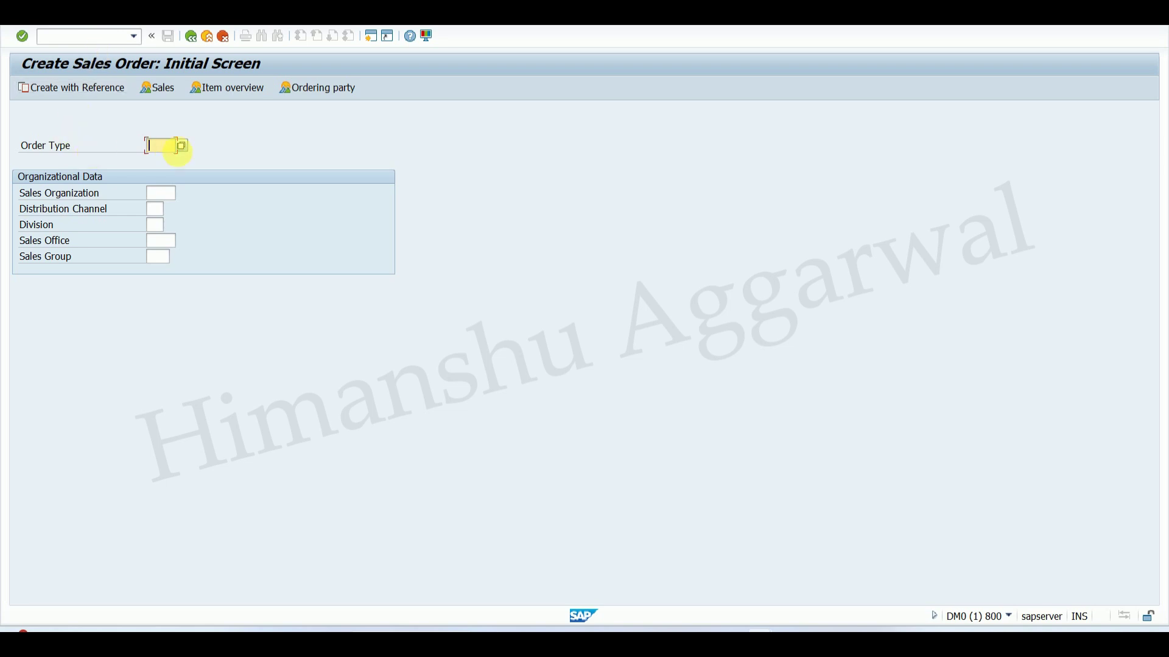
- Start a sales order of type OR for sales organization 0001, distribution channel 01 and division 01
text(or)
click(161, 193)
click(163, 225)
click(156, 224)
click(158, 235)
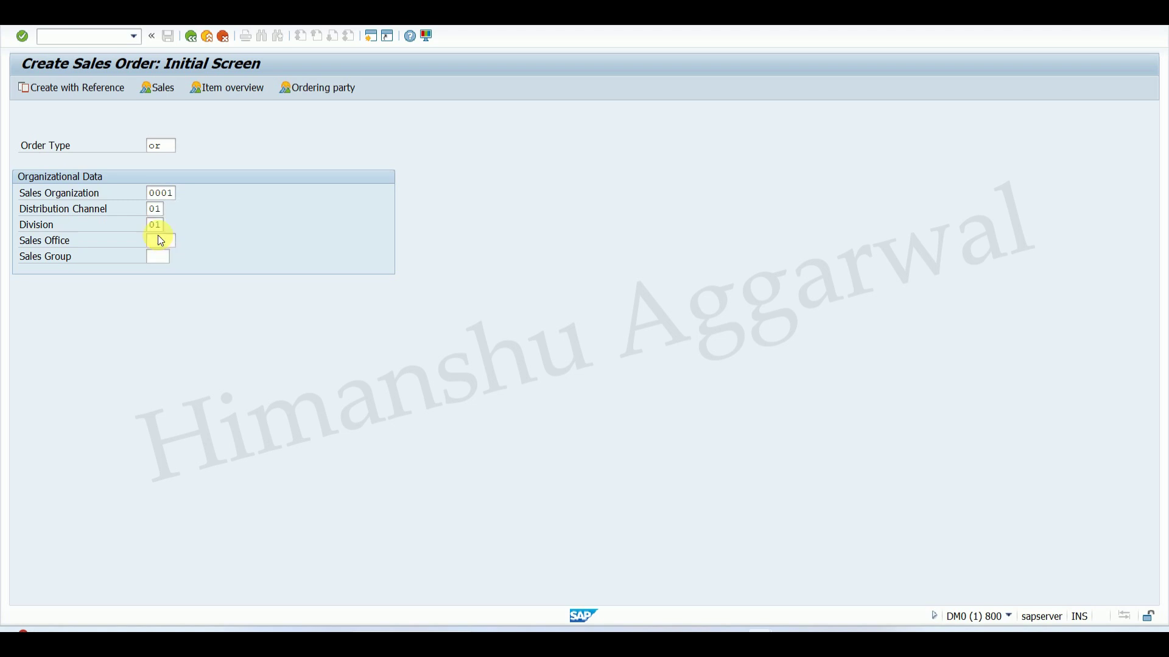
key(Return)
- Enter the customer as the order's sold-to party and fill in the sample customer PO number
click(149, 130)
click(154, 144)
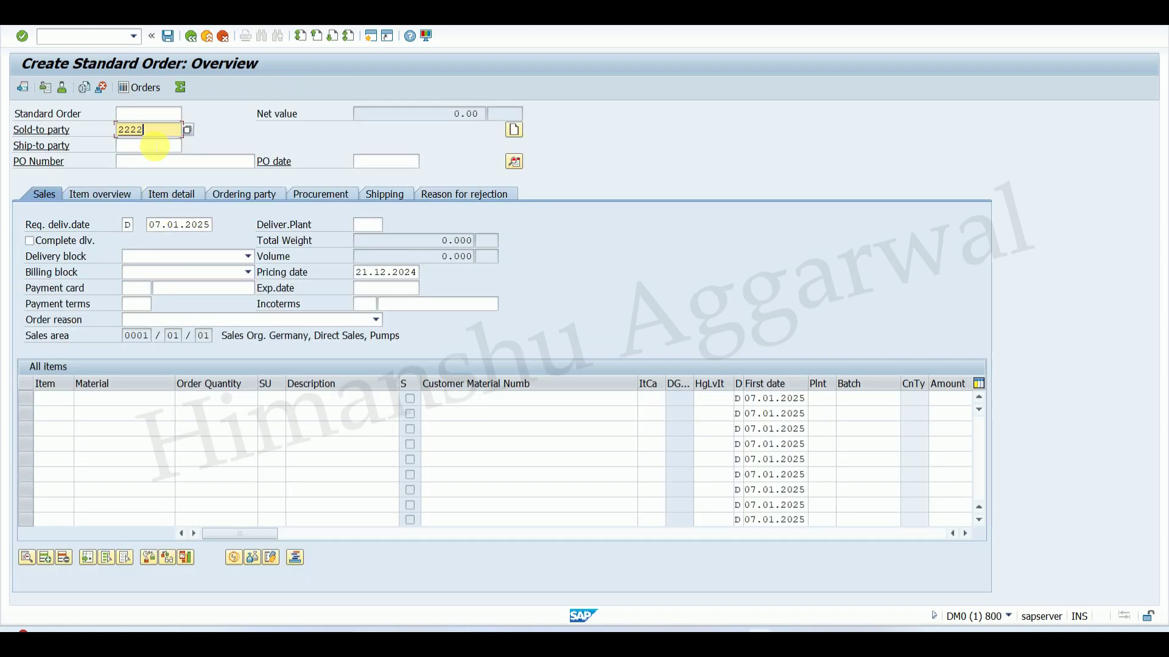
key(Return)
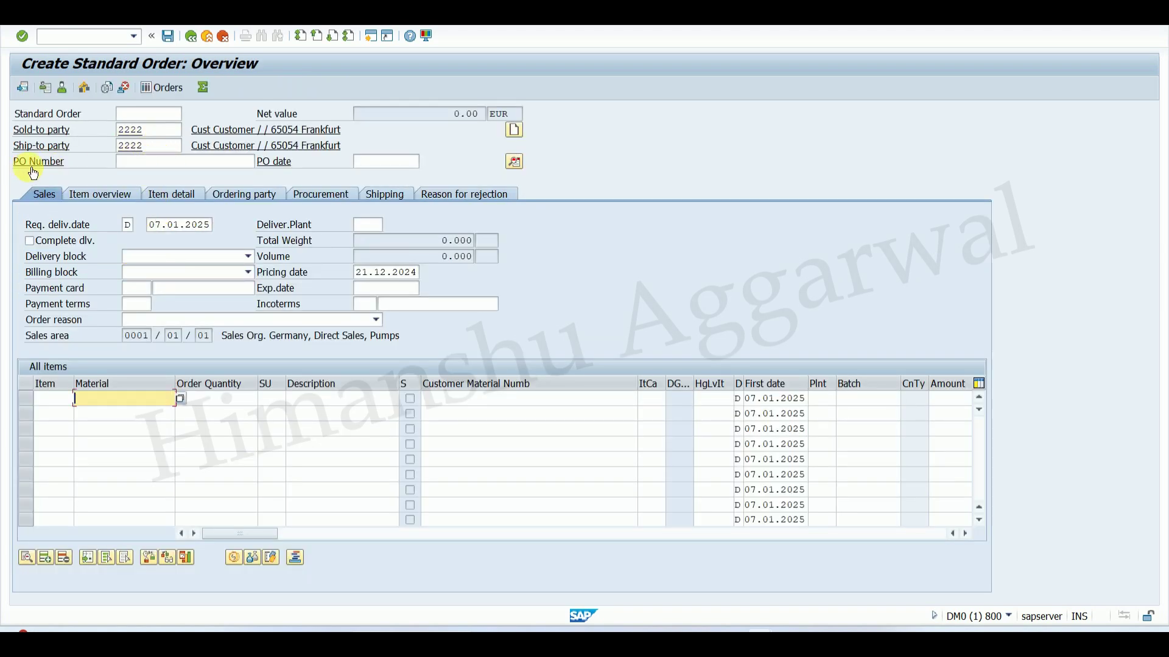
click(139, 163)
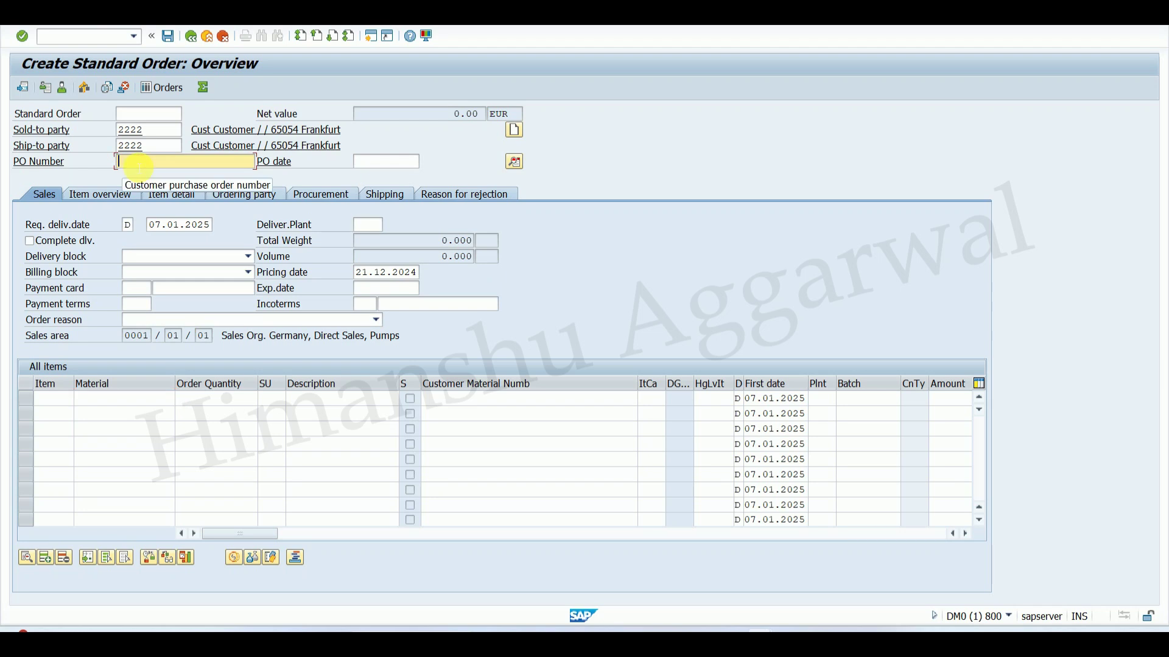
text(PO001)
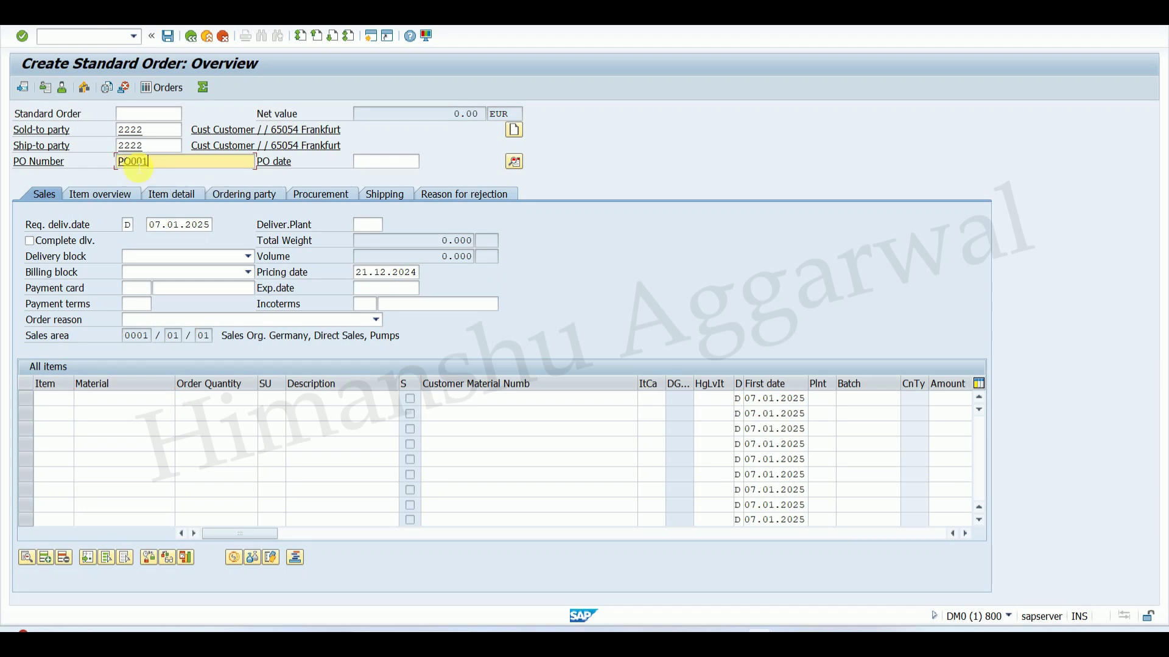
- Add material T-F299 as the first order item with a quantity of 10
click(112, 399)
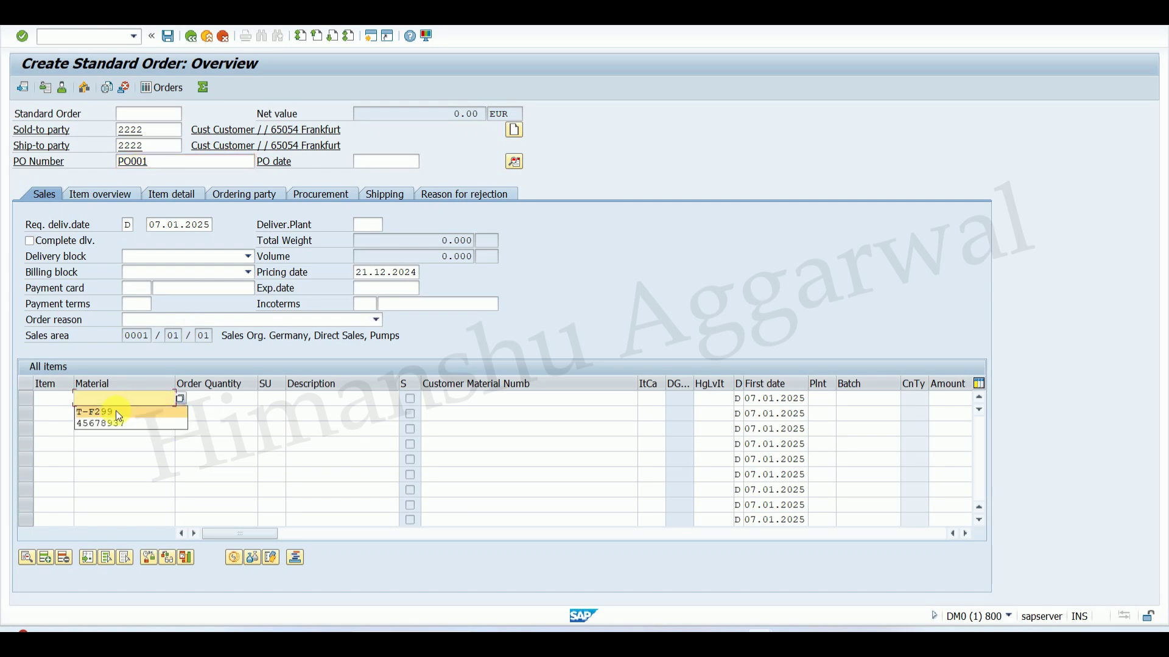
click(114, 411)
key(Return)
text(10)
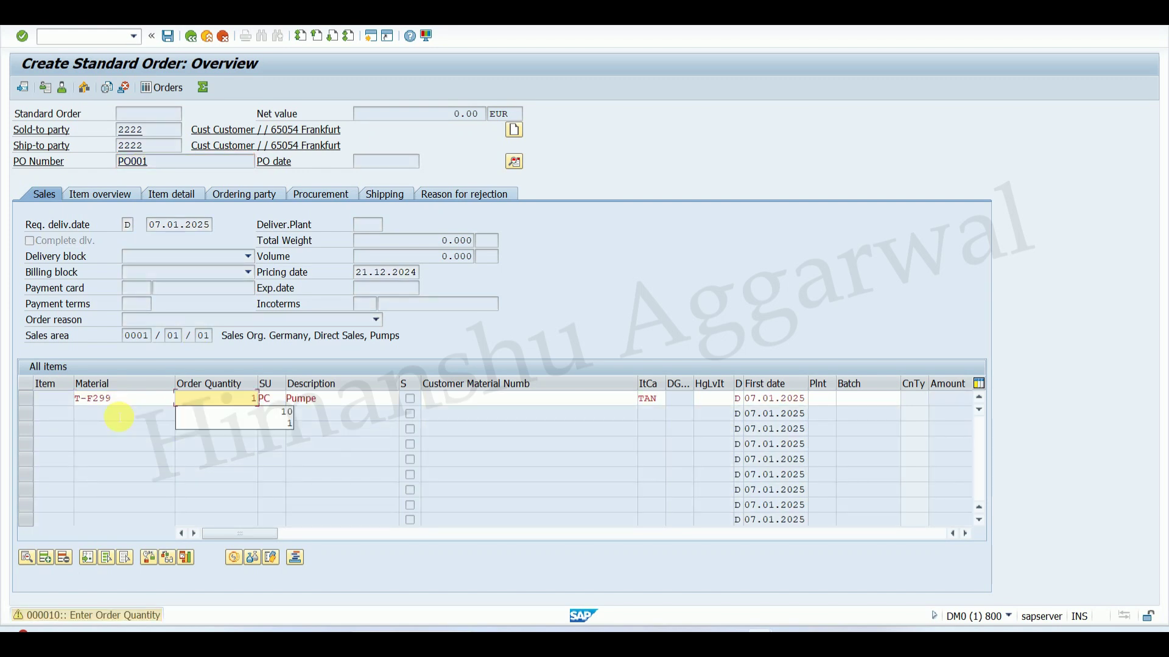
key(Return)
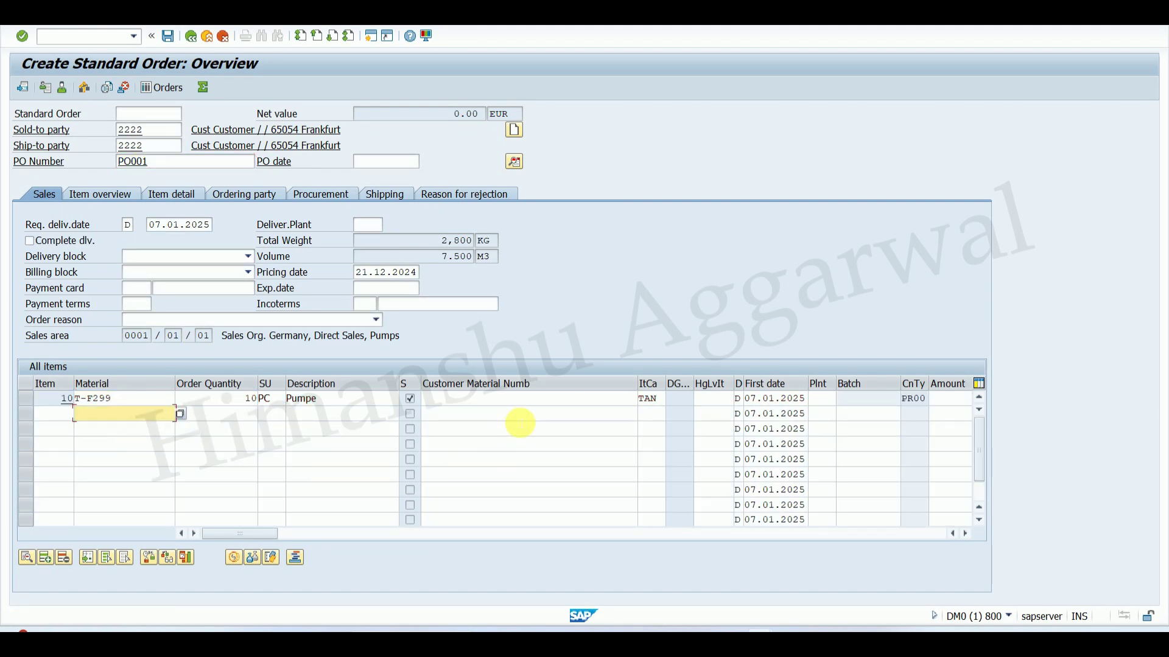
- Set the item's PR00 amount to 100 EUR and save the order despite its incomplete data
drag(220, 531, 291, 538)
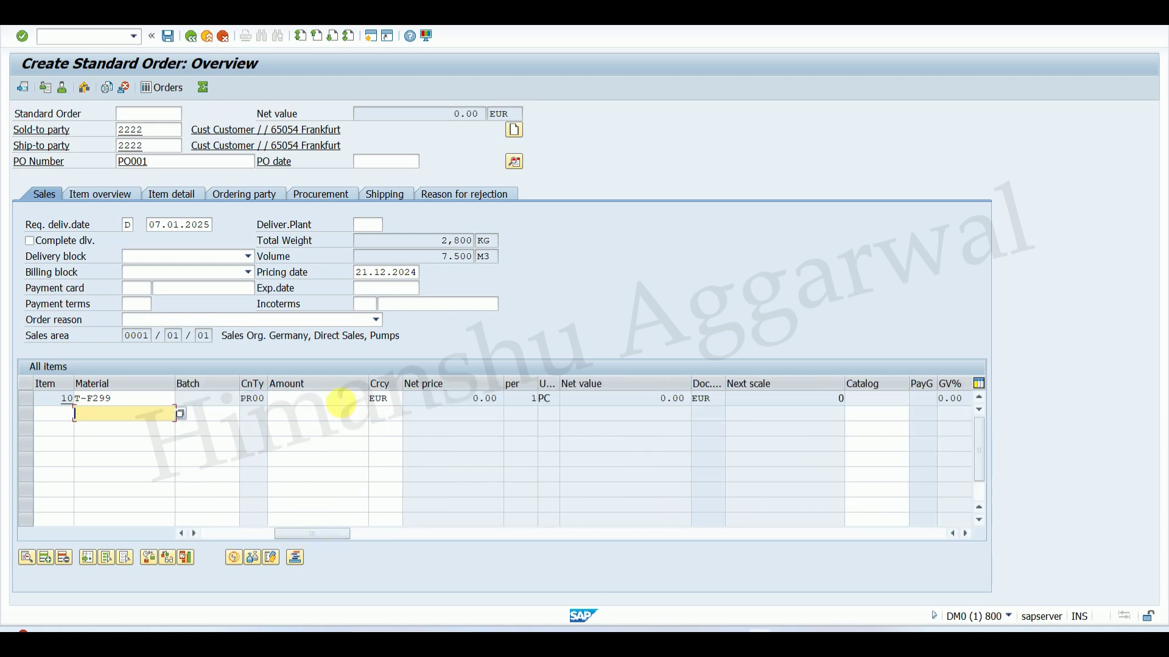
click(338, 401)
text(100)
key(Return)
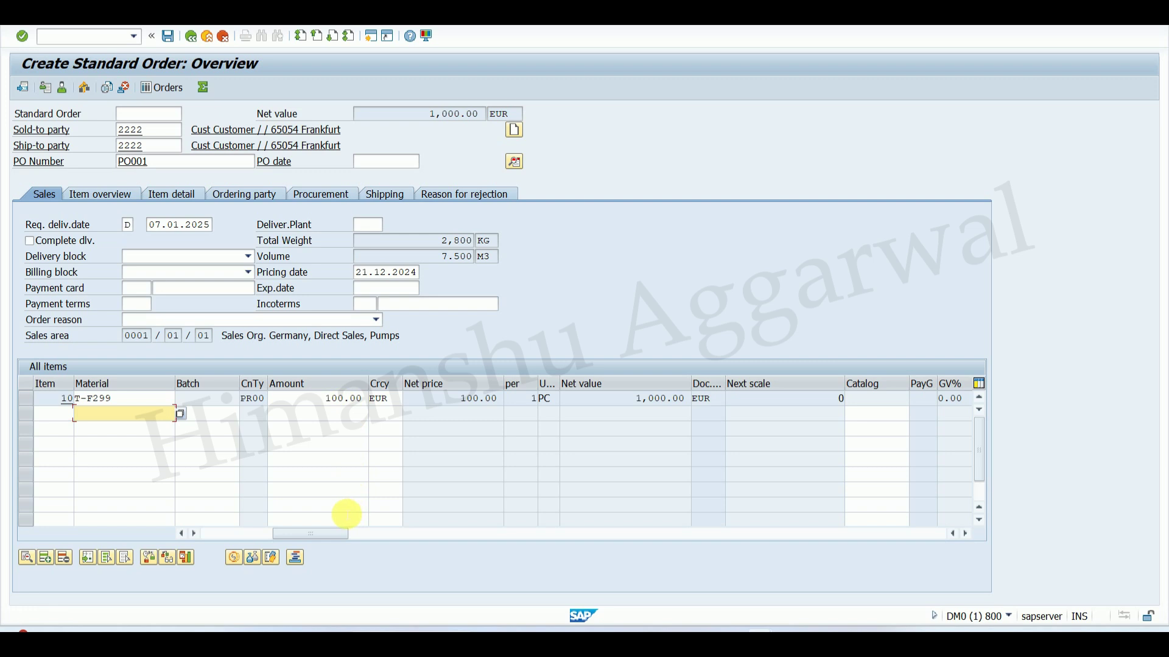
drag(321, 536, 244, 538)
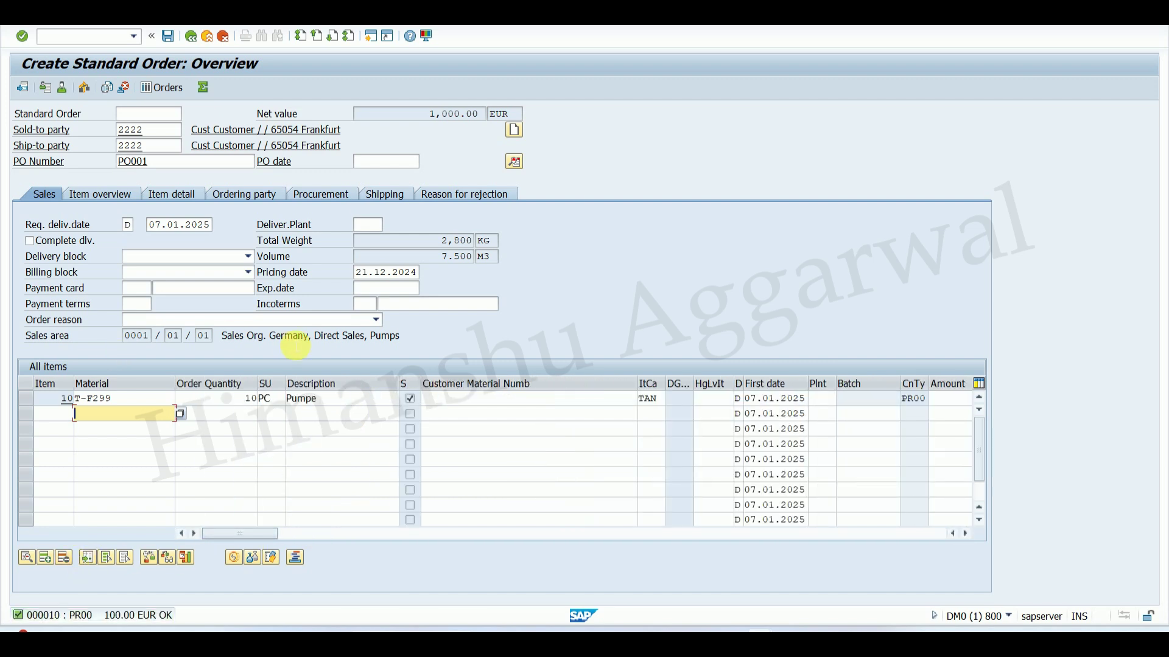
click(167, 36)
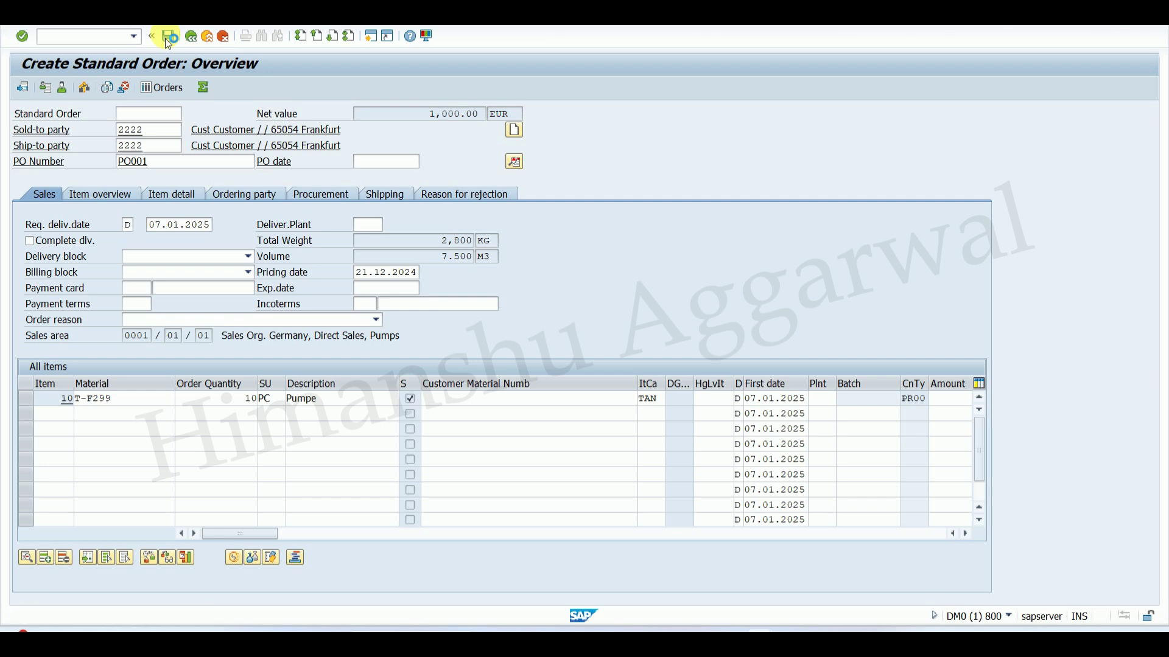
click(262, 279)
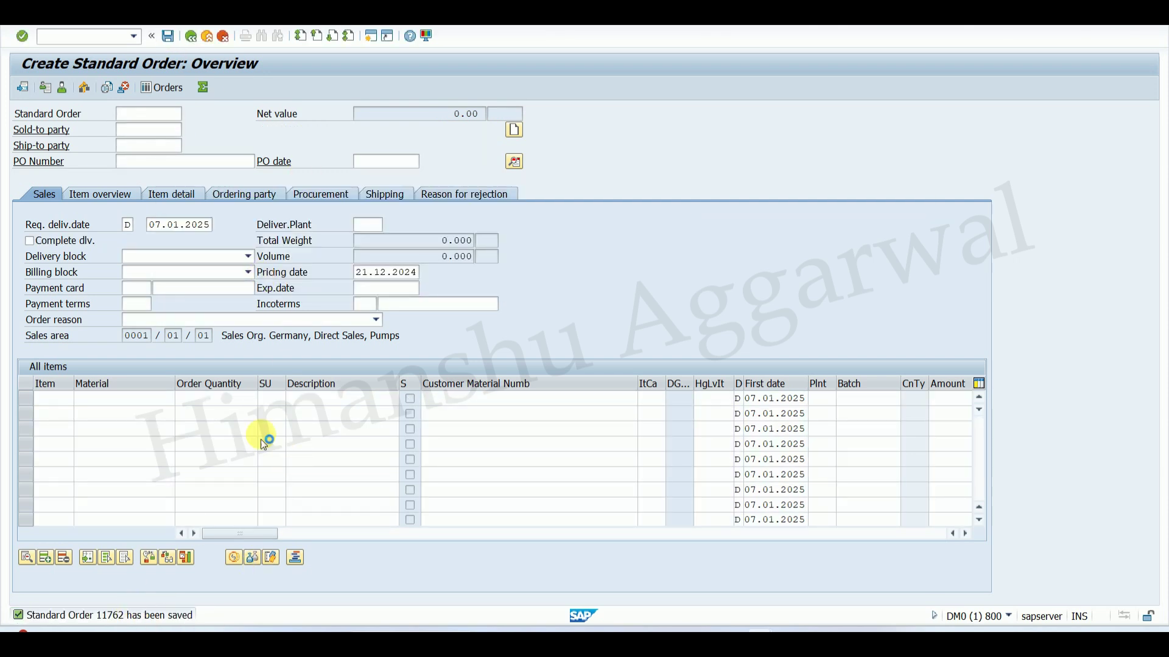
- Copy the saved sales order's number from the message details and paste it below the notes in the Word document
double_click(438, 141)
key(ctrl+c)
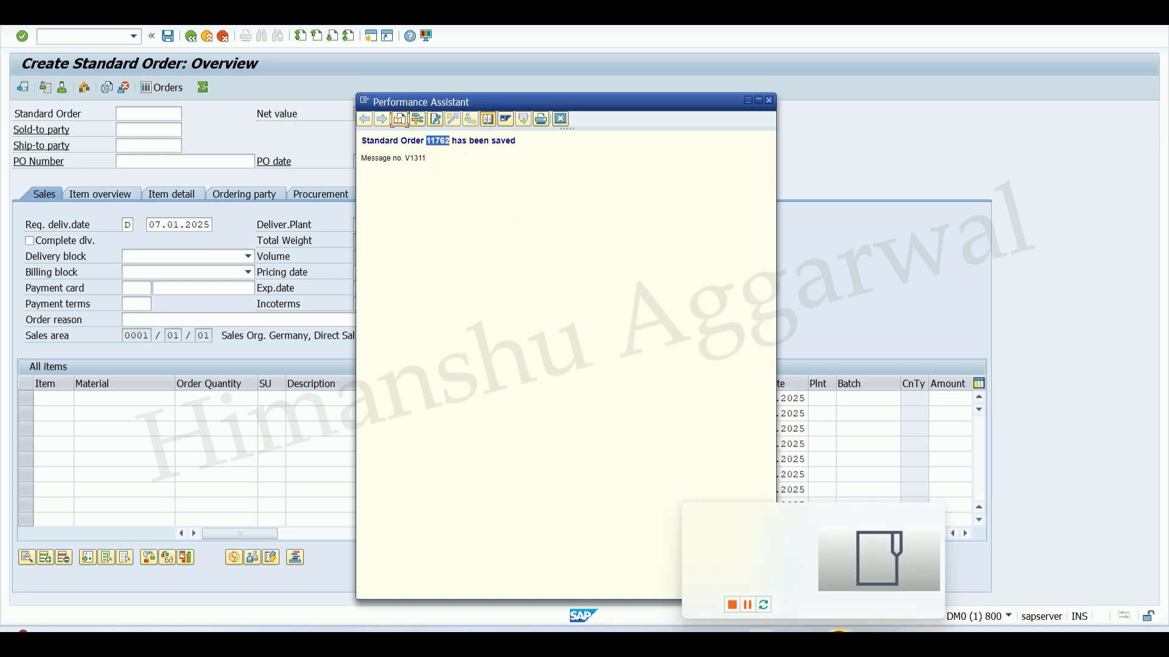
click(839, 643)
key(ctrl+v)
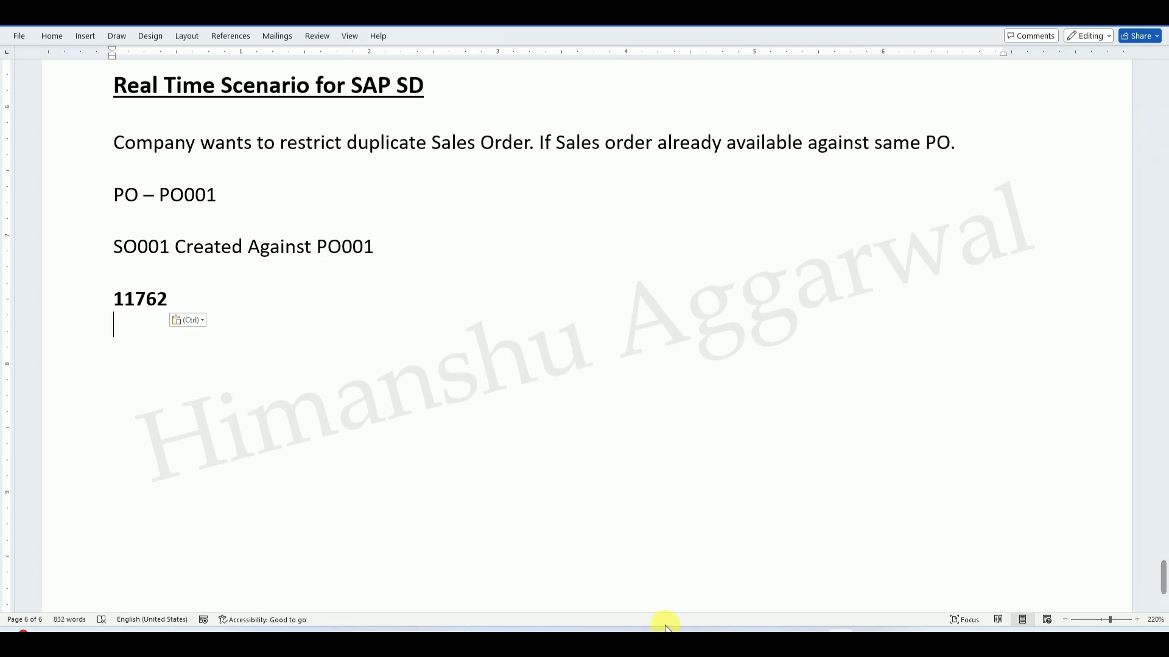
- Return to SAP and begin a second order with the same sold-to party and the same PO number
mouse_move(841, 632)
click(787, 589)
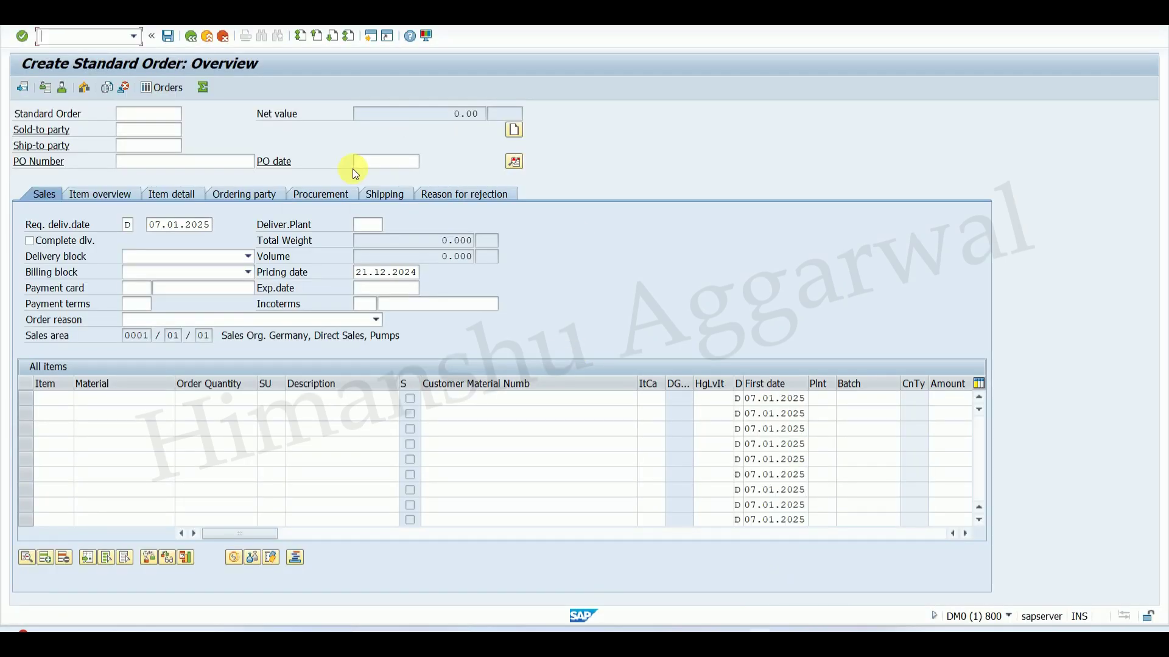
click(145, 129)
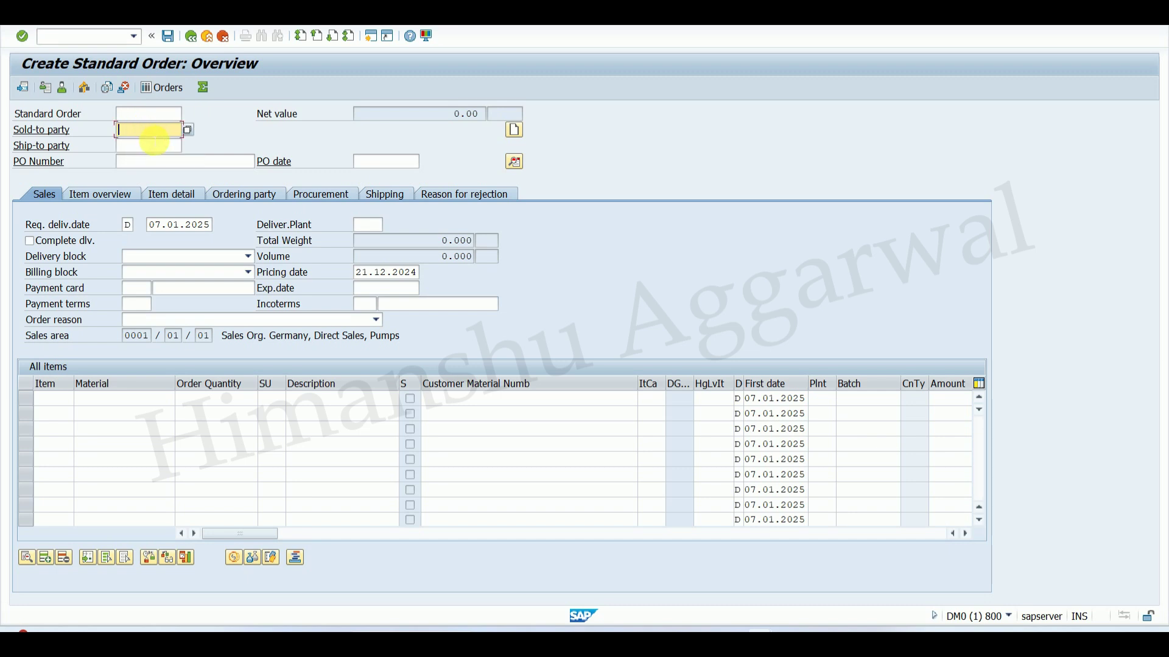
click(144, 142)
key(Return)
click(145, 161)
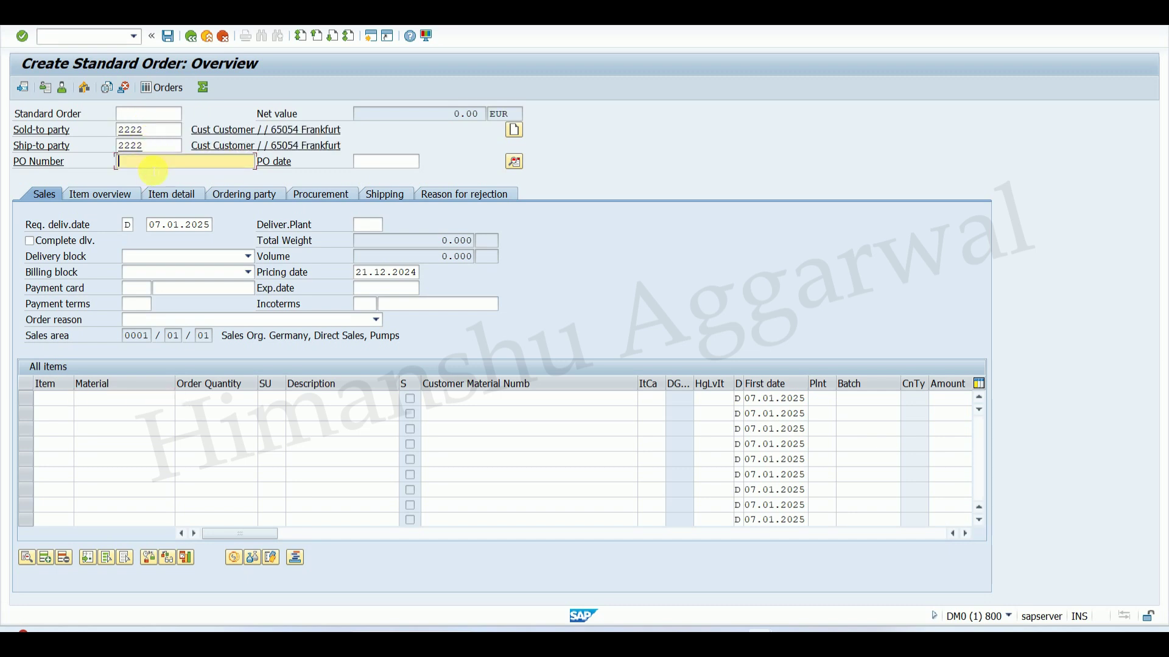
click(143, 176)
- Add material T-F299 with a quantity of 10 to the second order
click(121, 398)
click(129, 421)
key(Return)
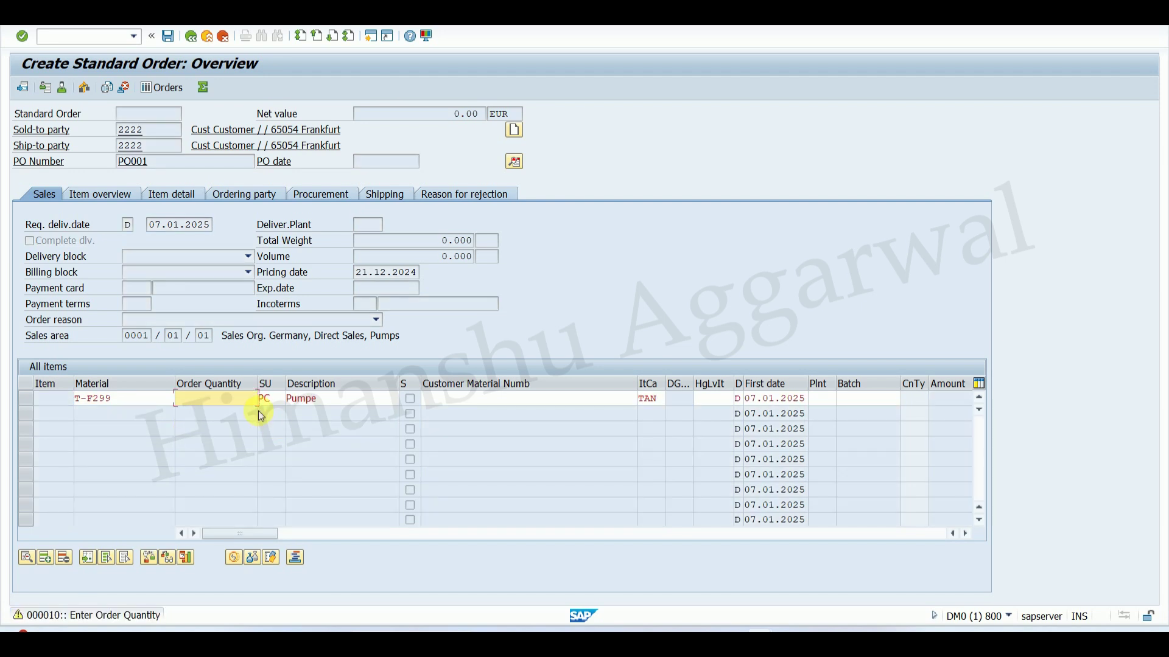
text(10)
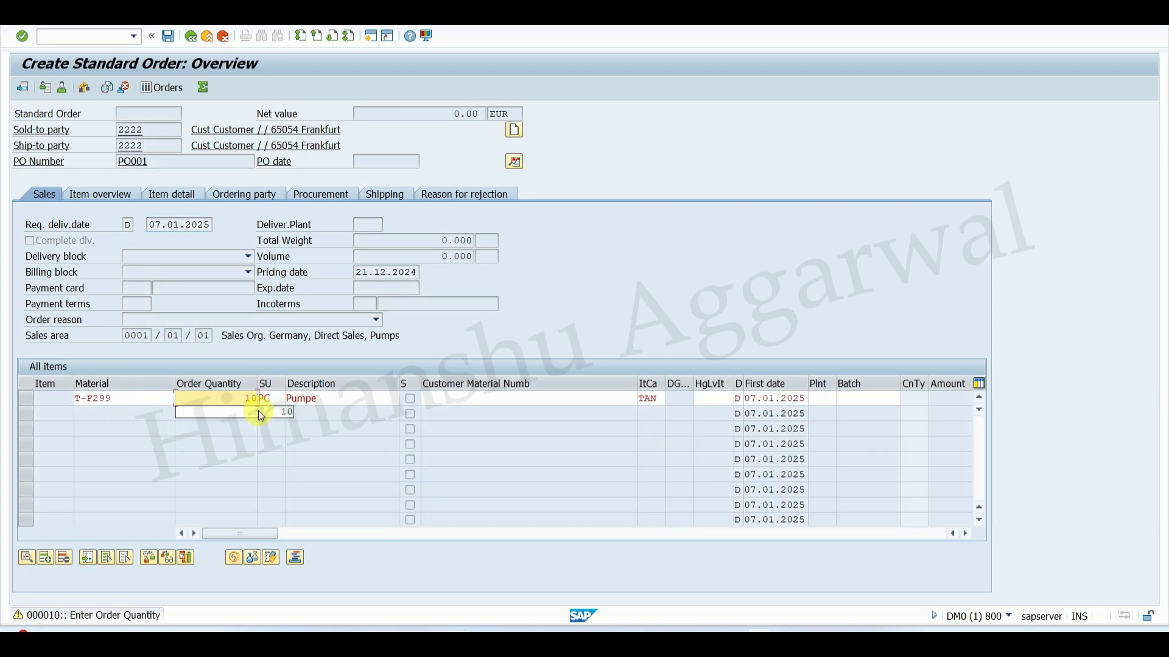
key(Return)
- Set the second order item's PR00 amount to 100 EUR and save the incomplete document
drag(261, 534, 301, 548)
click(478, 398)
click(485, 413)
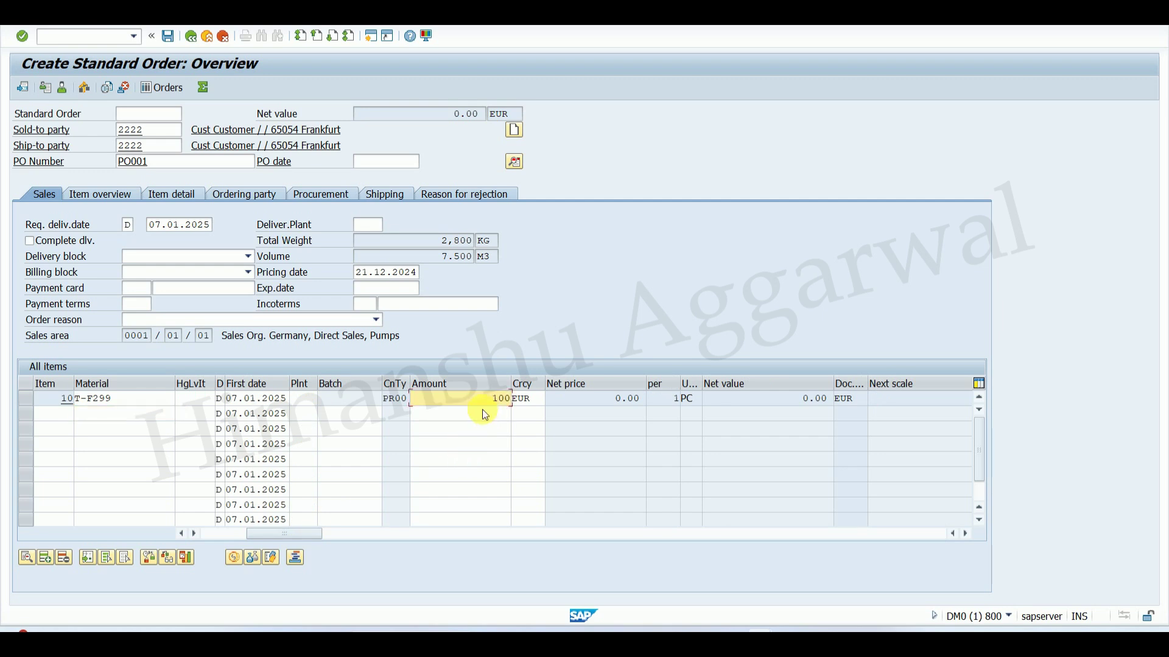
key(Return)
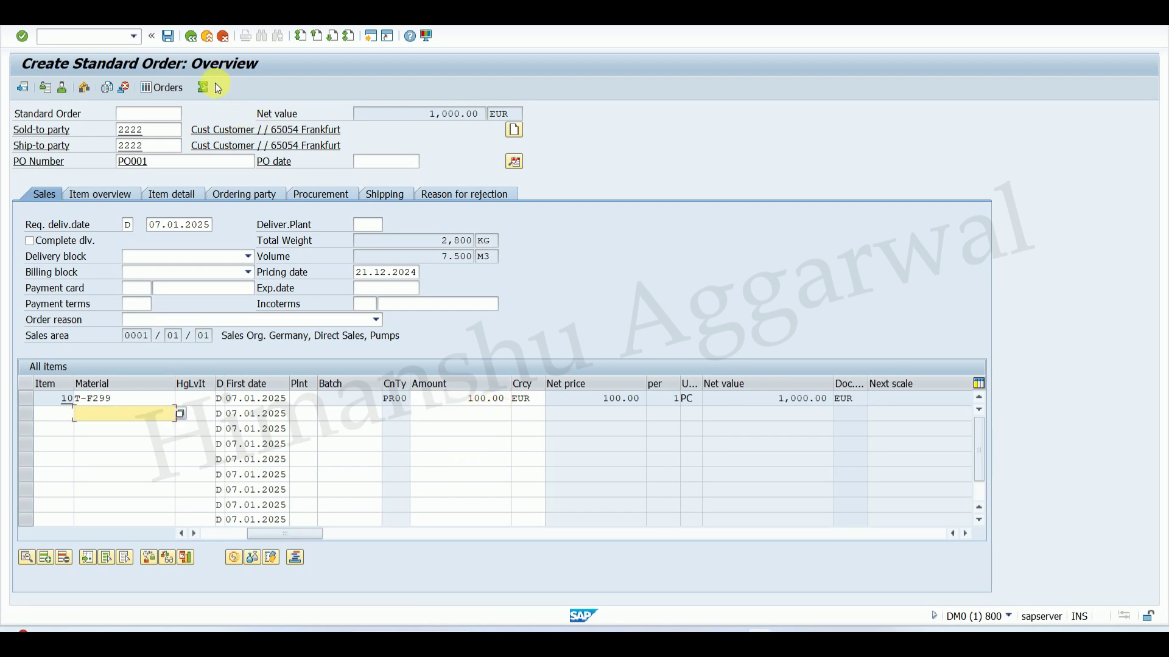
click(166, 36)
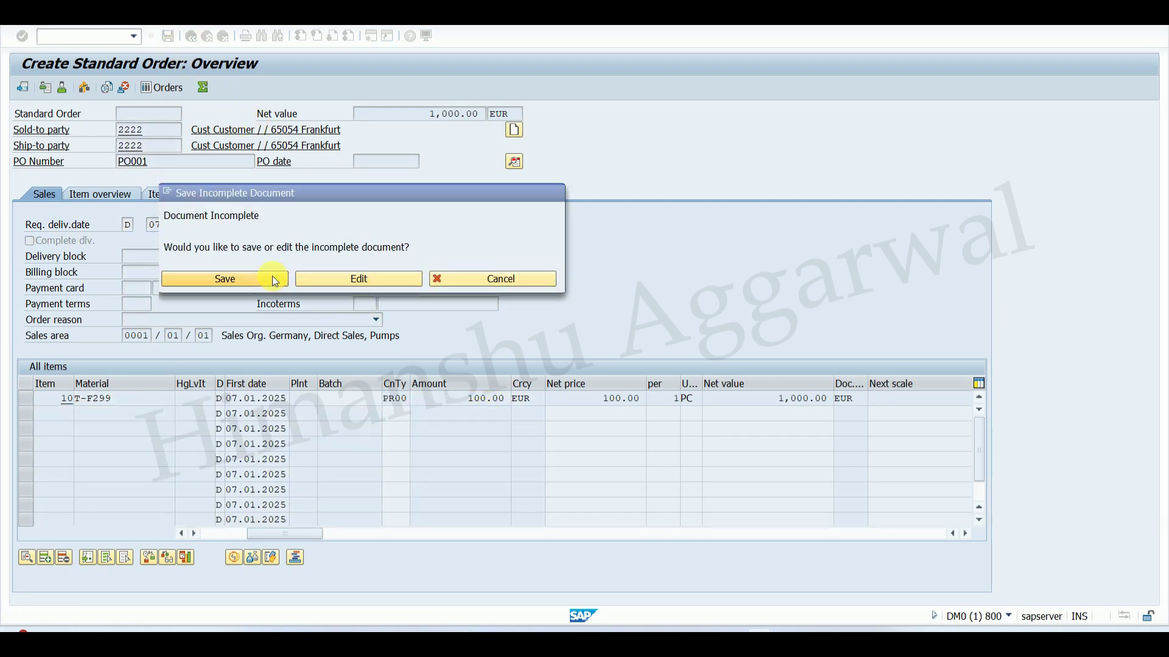
click(272, 277)
- Copy the second saved order's number from its message details and paste it below the first order number in the Word document
double_click(137, 620)
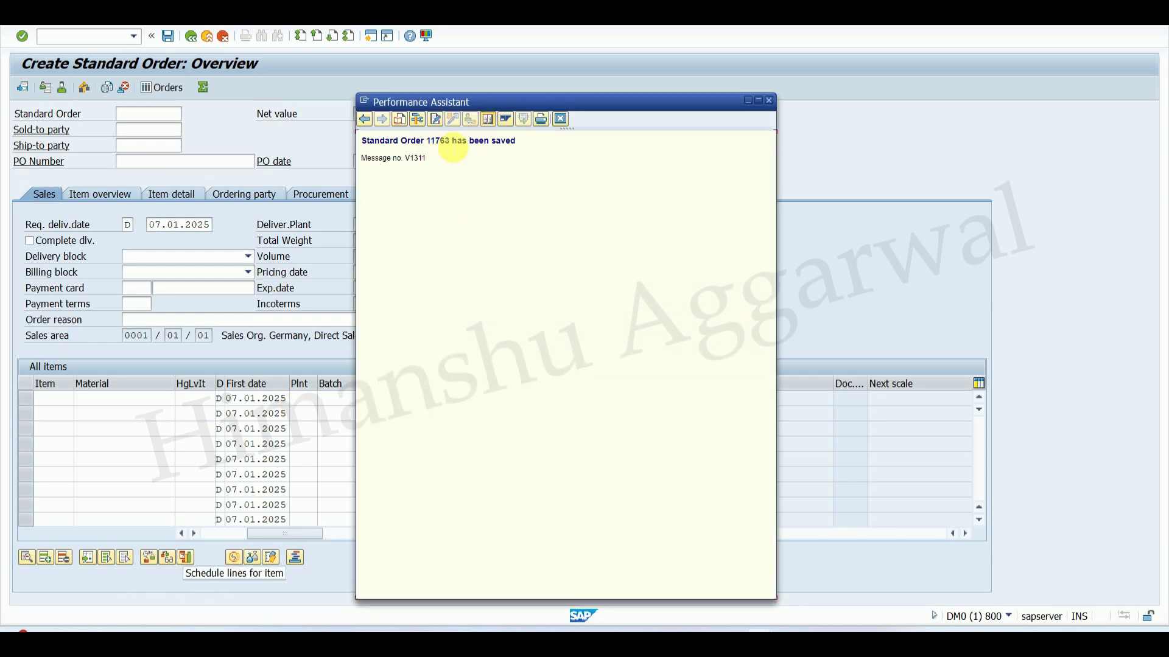
drag(450, 142, 435, 148)
key(ctrl+c)
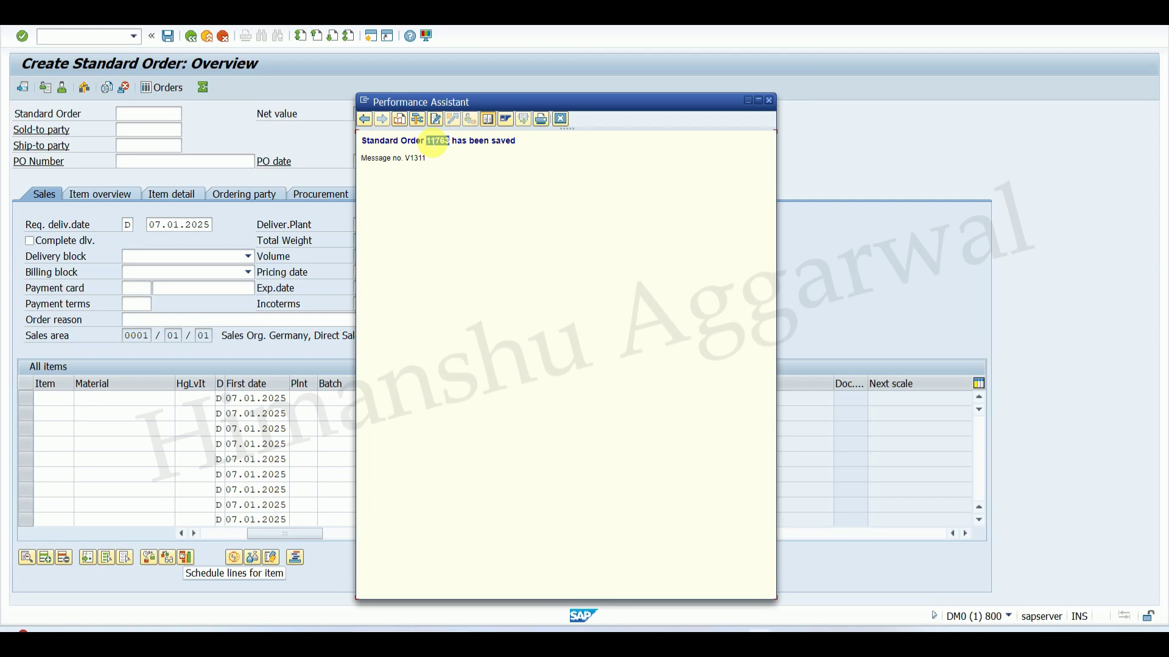
click(841, 637)
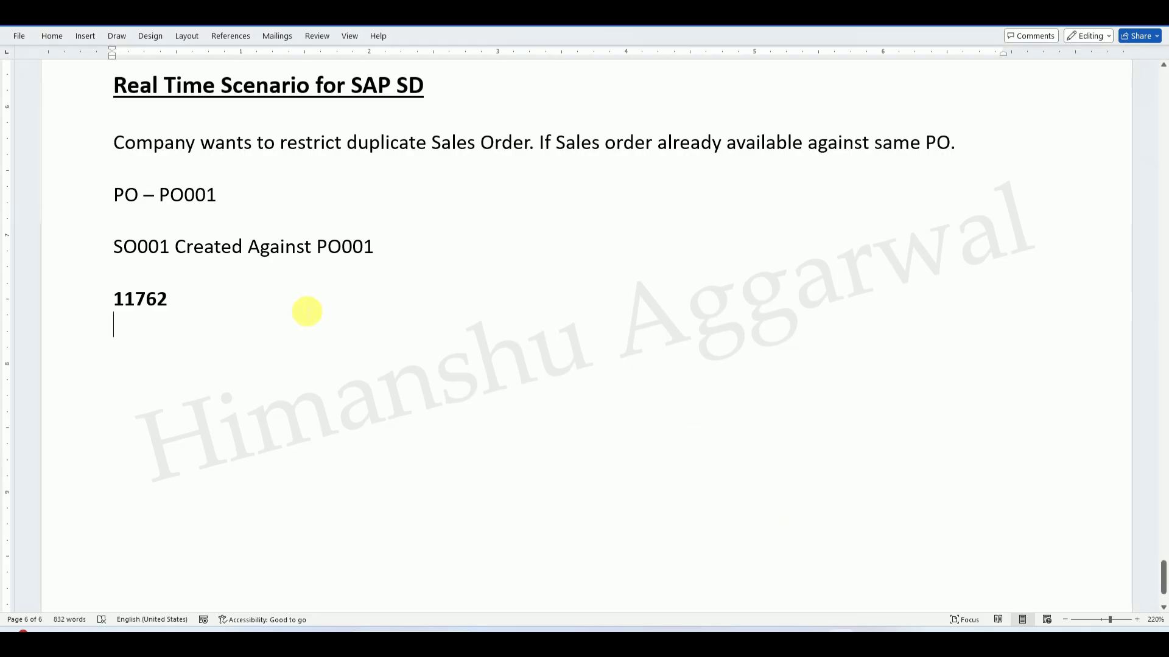
key(ctrl+v)
click(193, 297)
click(188, 333)
click(167, 372)
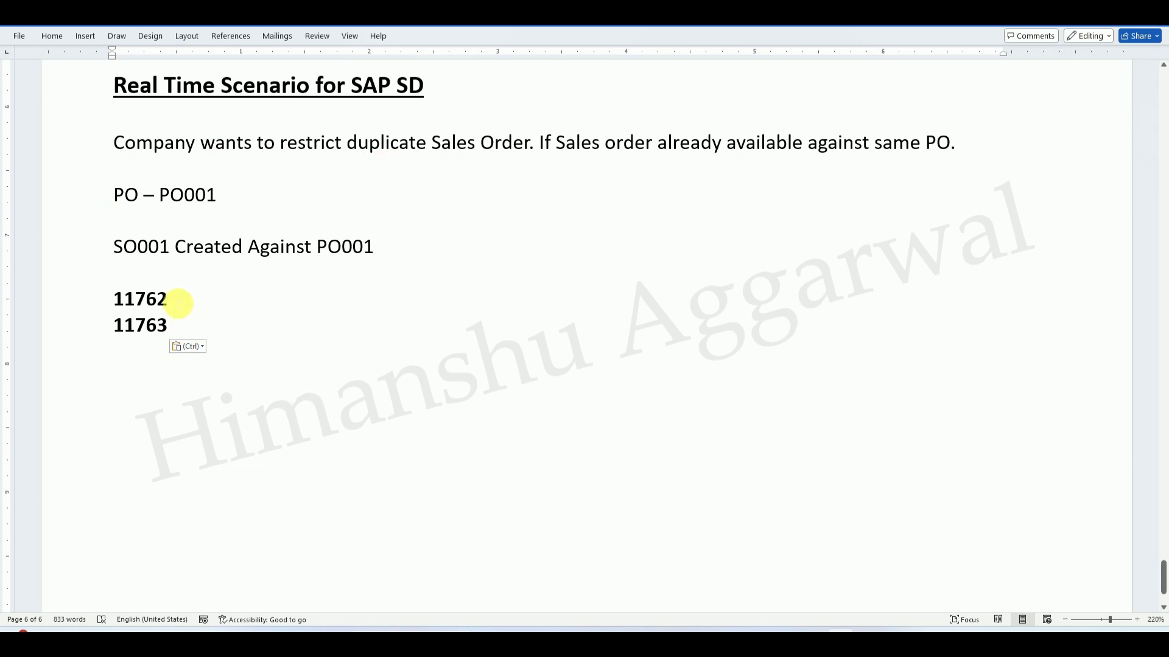
click(181, 326)
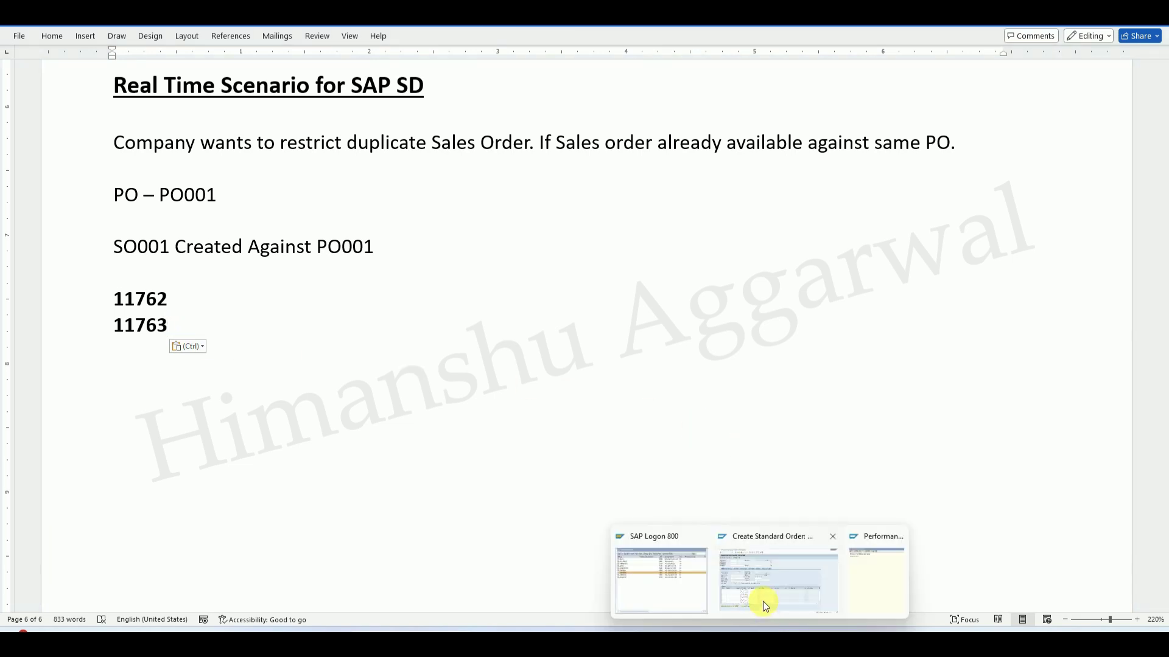
- Return to SAP, start a new session, run transaction SPRO and display the SAP Reference IMG
click(762, 602)
click(371, 36)
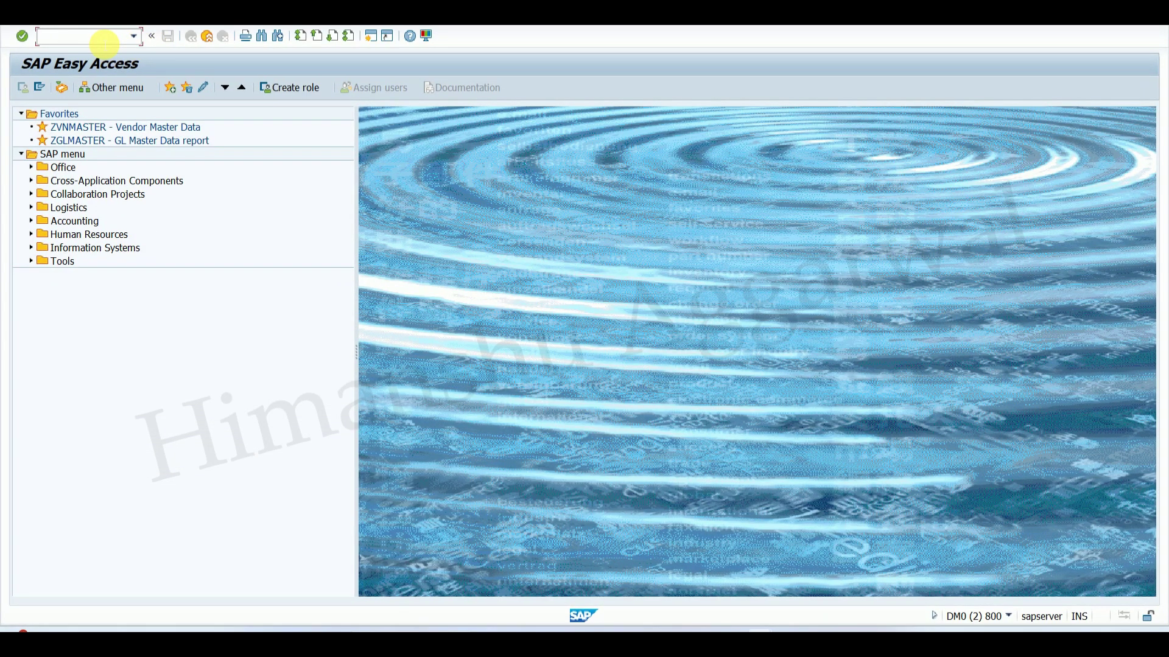
text(SPRO)
key(Return)
click(78, 91)
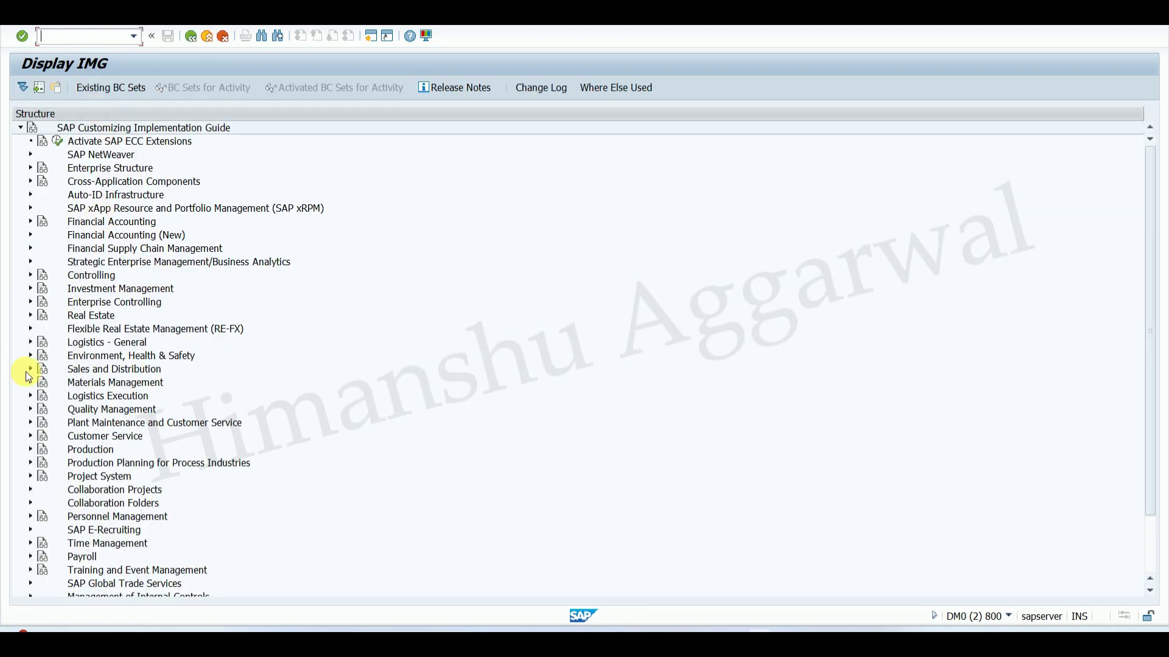
- Open the Define Sales Document Types activity under Sales and Distribution, Sales, Sales Documents, Sales Document Header
click(30, 369)
scroll(42, 365, down, 2)
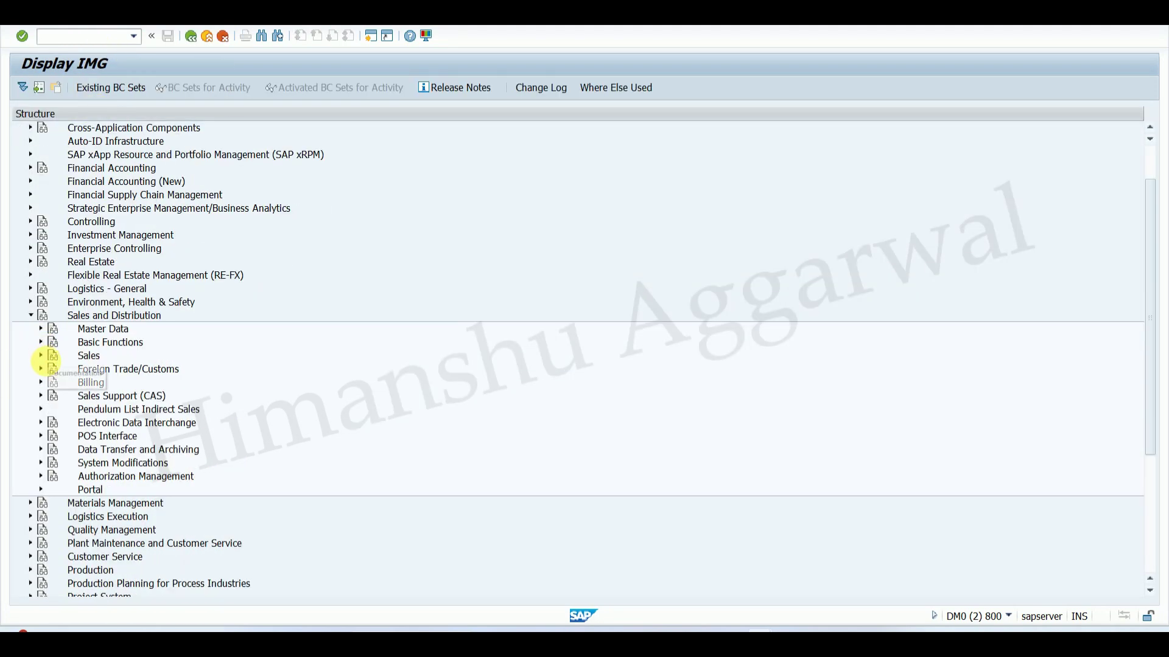
click(40, 355)
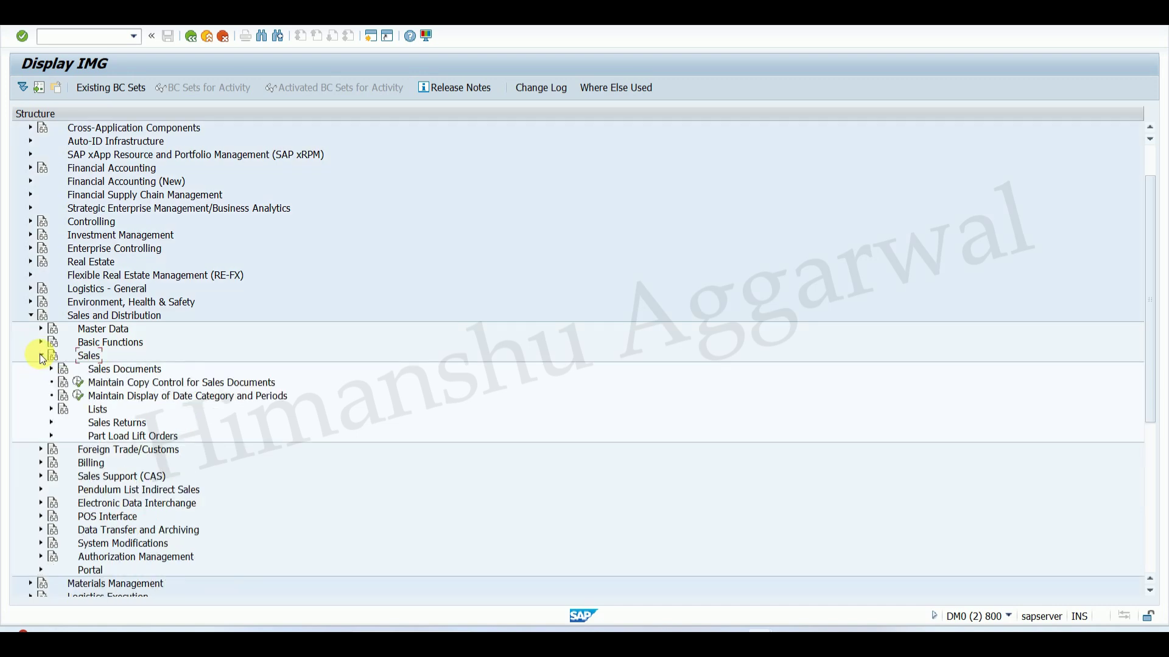
click(52, 368)
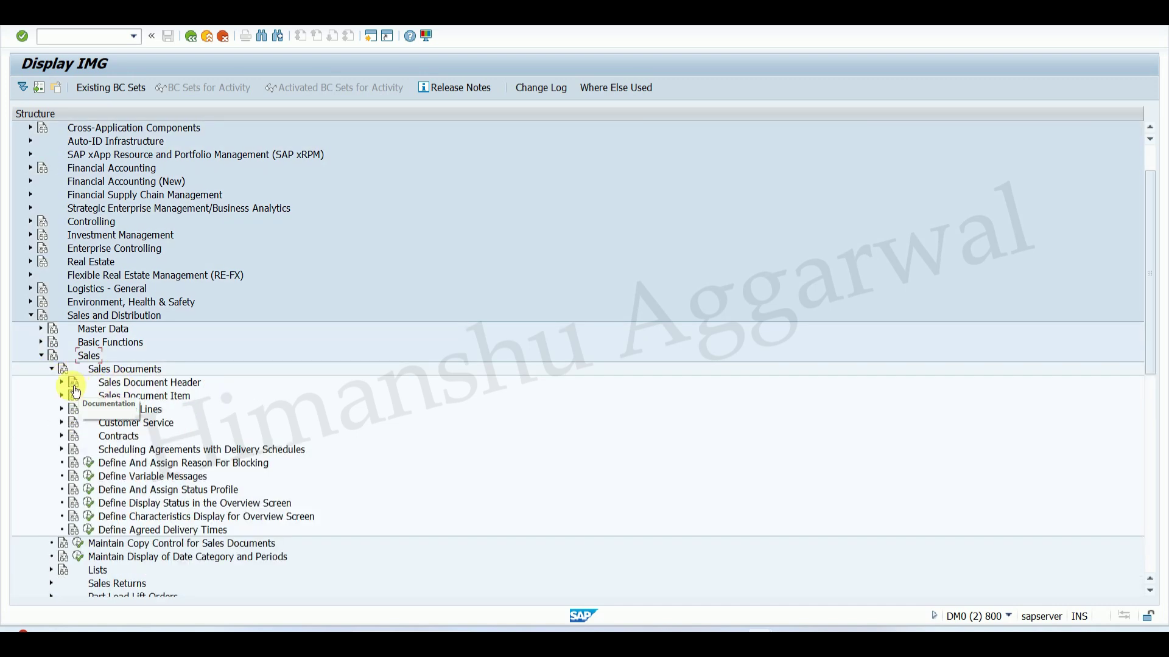
click(61, 382)
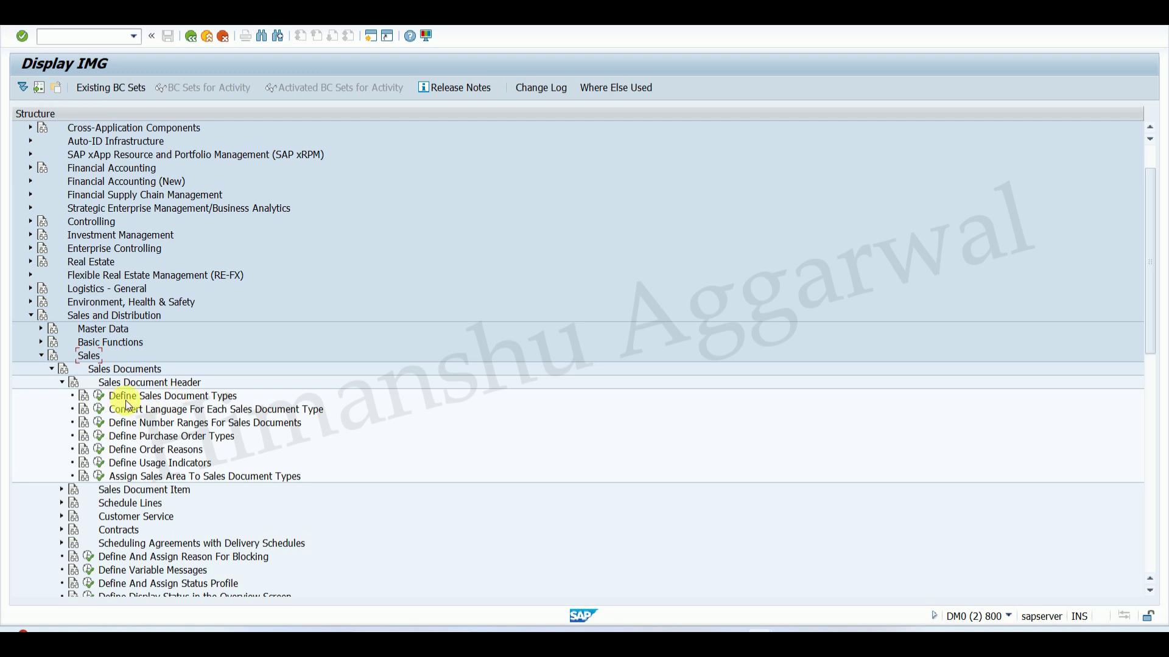
click(100, 396)
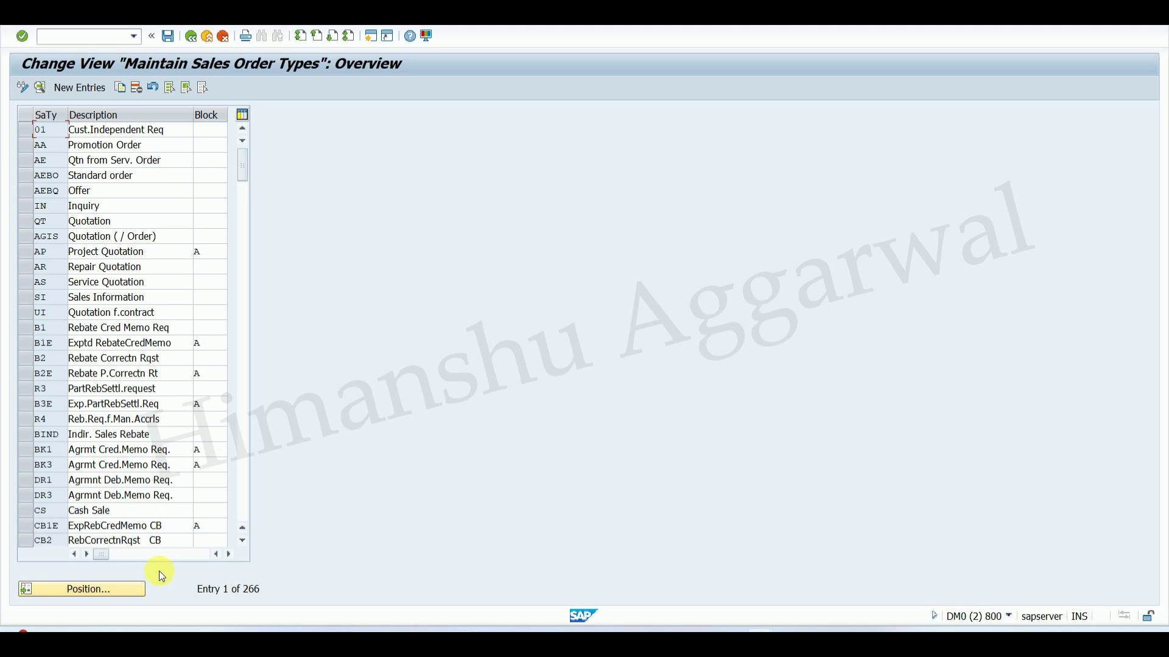
- Position the sales order types list at OR and open the details of Standard Order
click(92, 589)
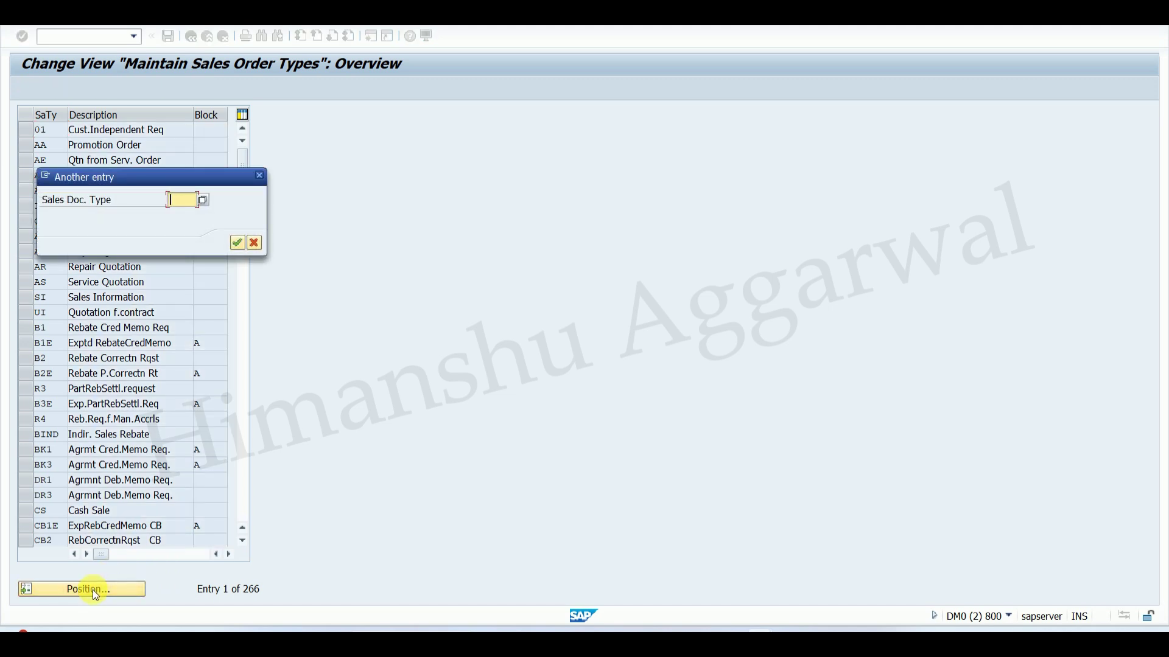
text(OR)
key(Return)
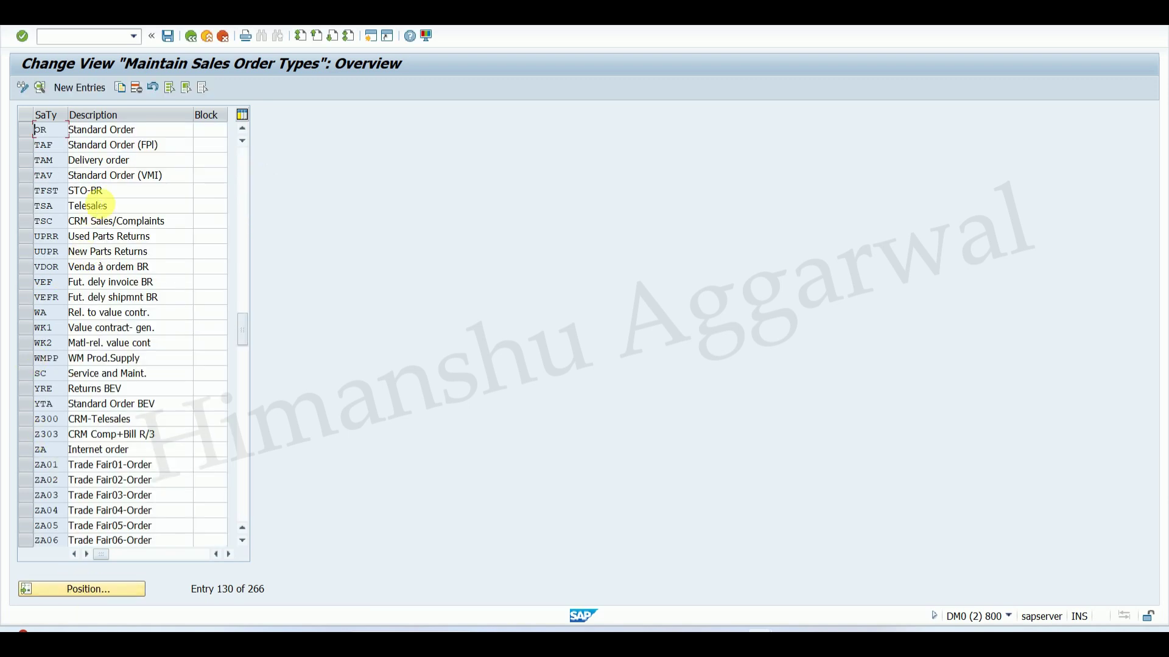
click(98, 133)
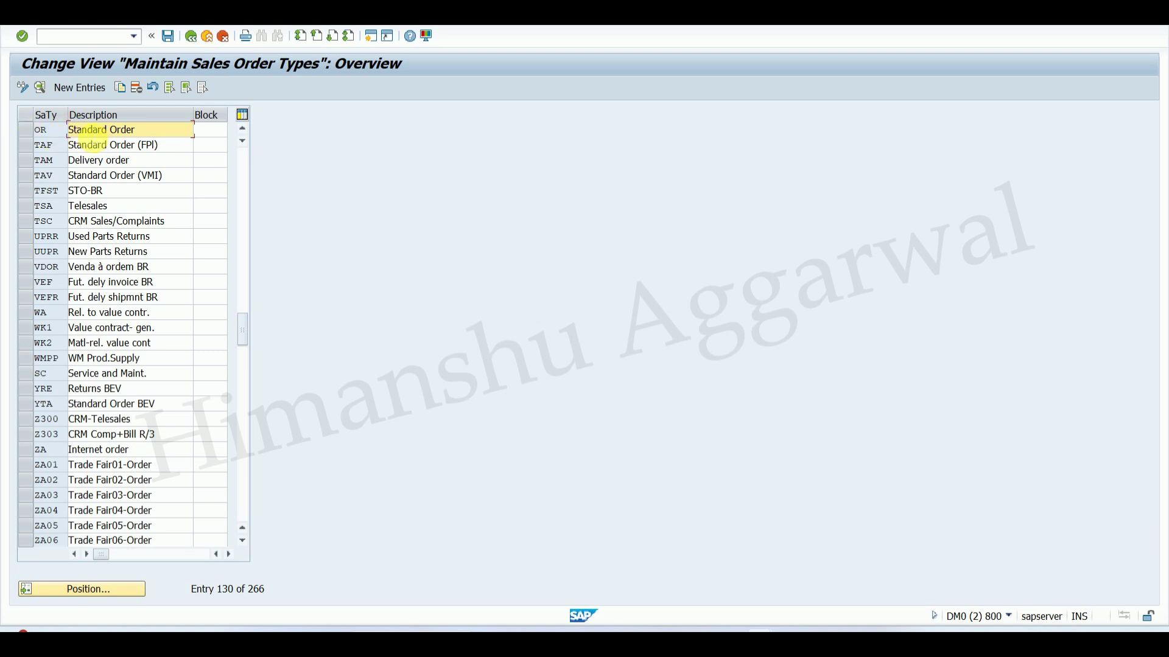
double_click(90, 130)
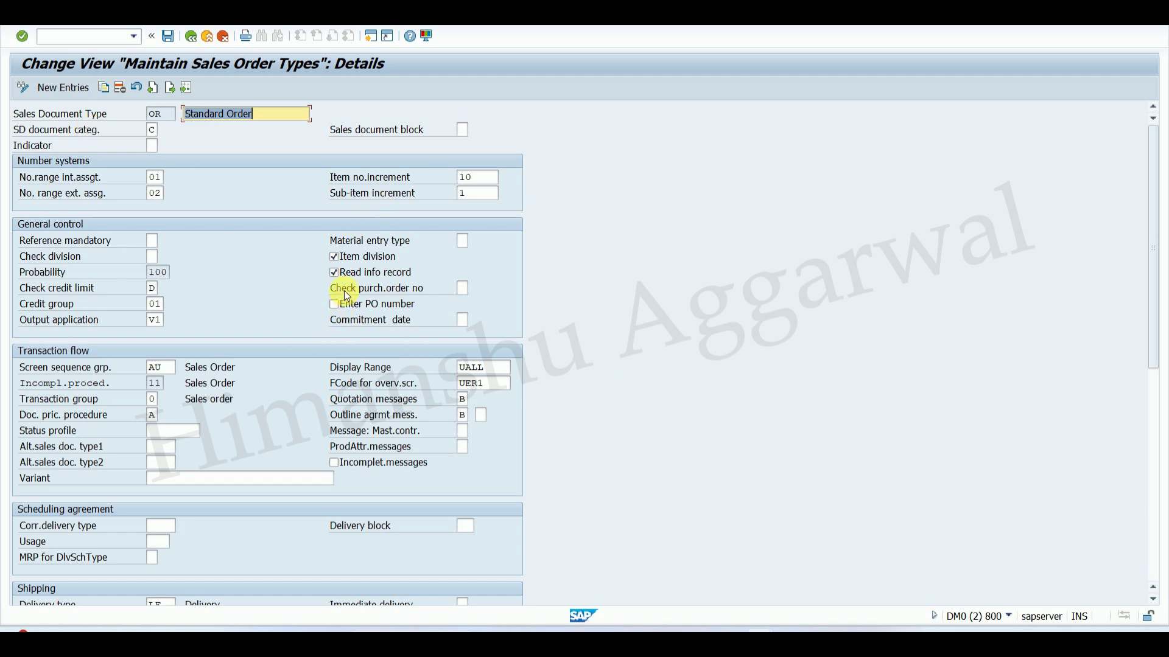
- Set Check purch.order no to A, Check whether the purchase order number already exists, for document type OR
click(465, 290)
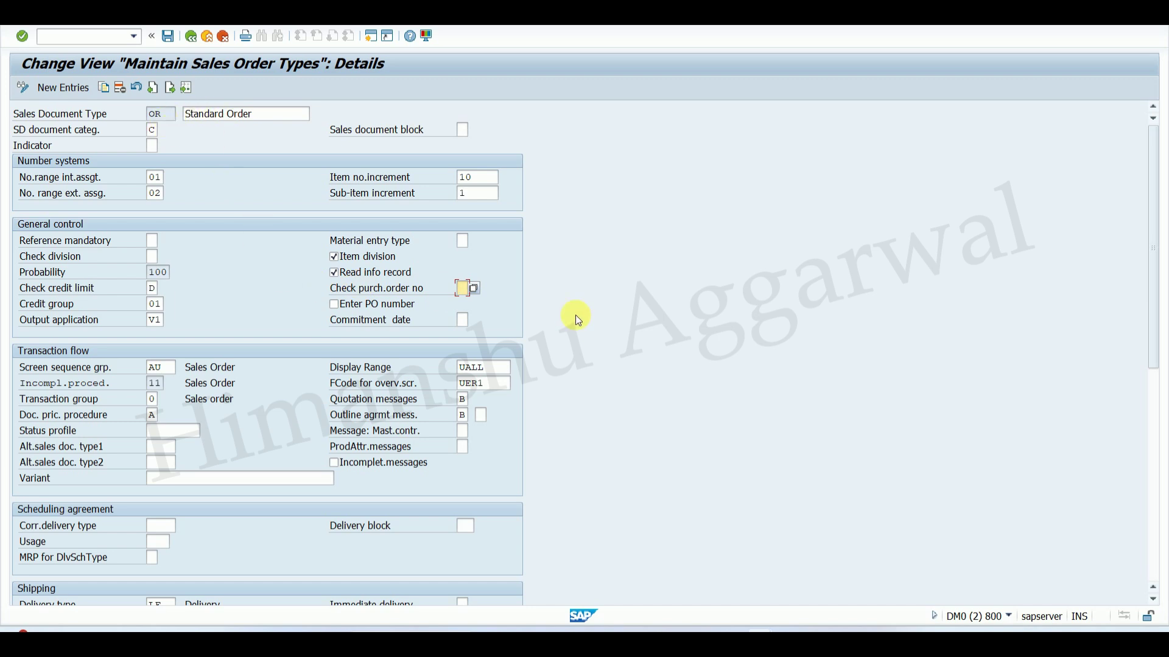
click(475, 289)
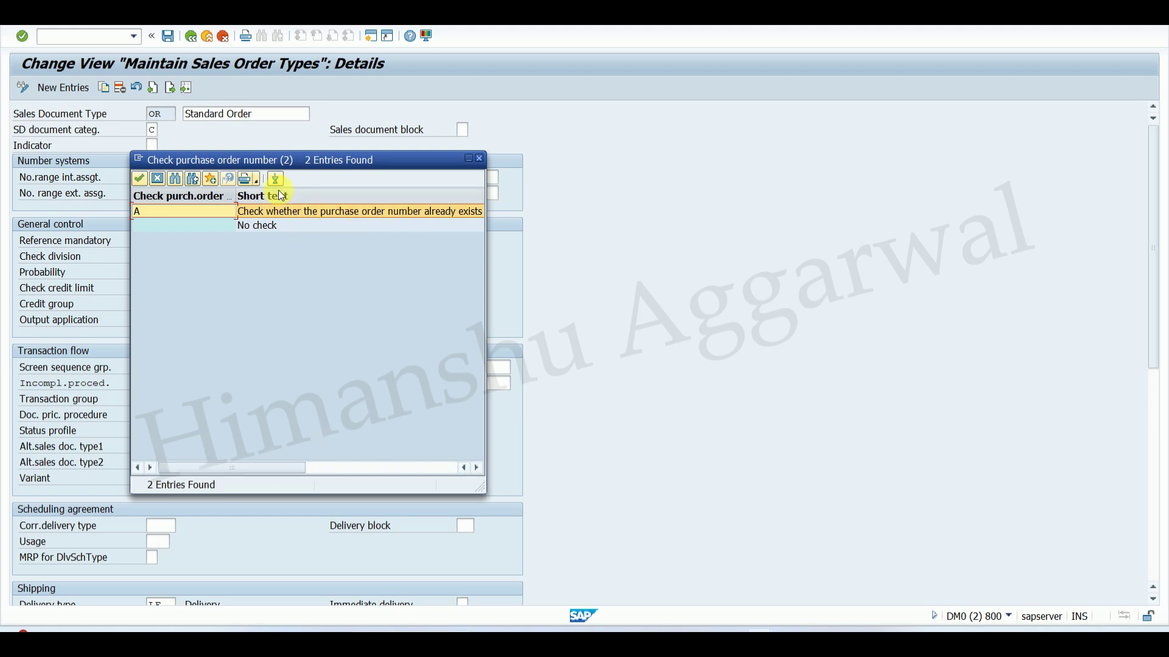
click(480, 158)
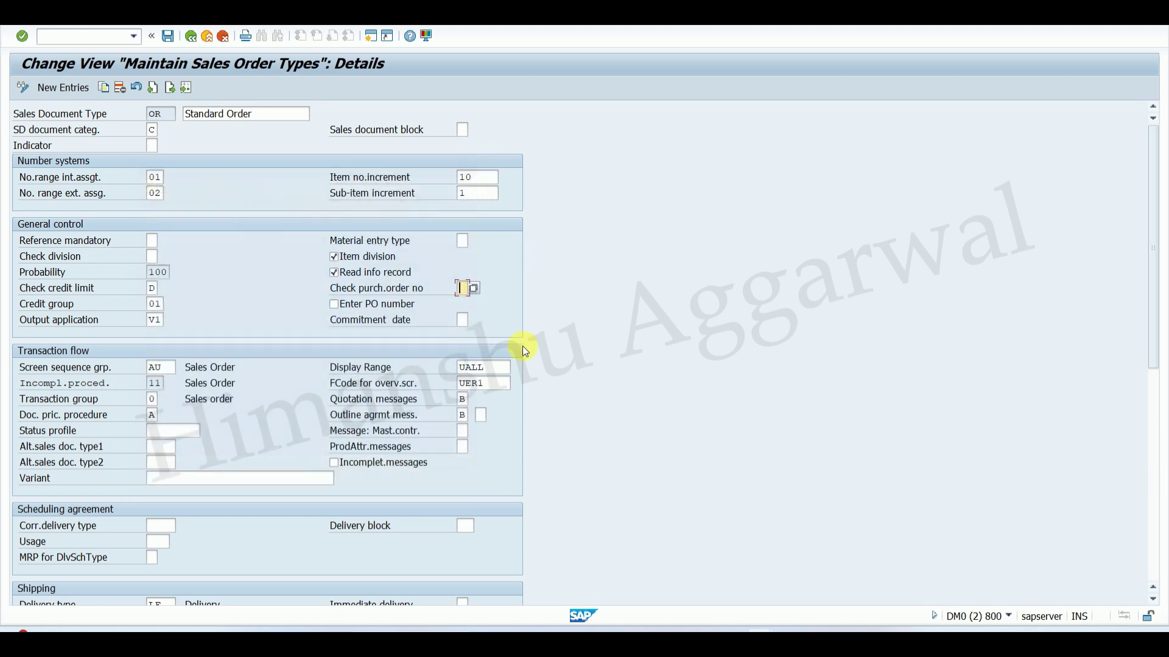
click(474, 290)
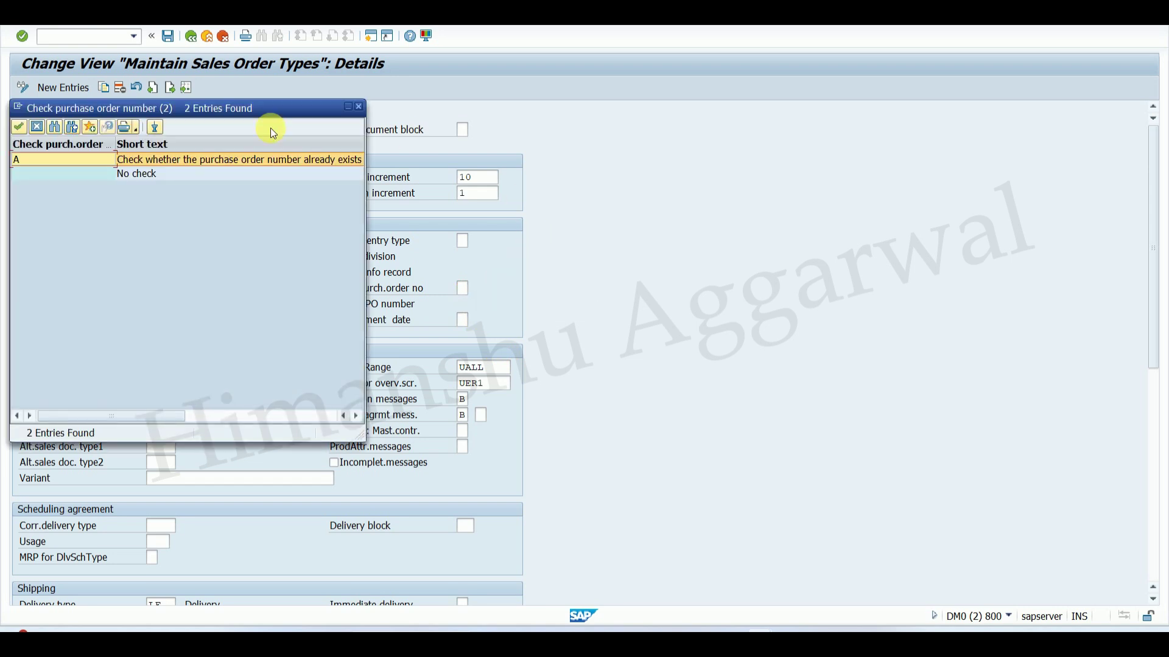
double_click(166, 161)
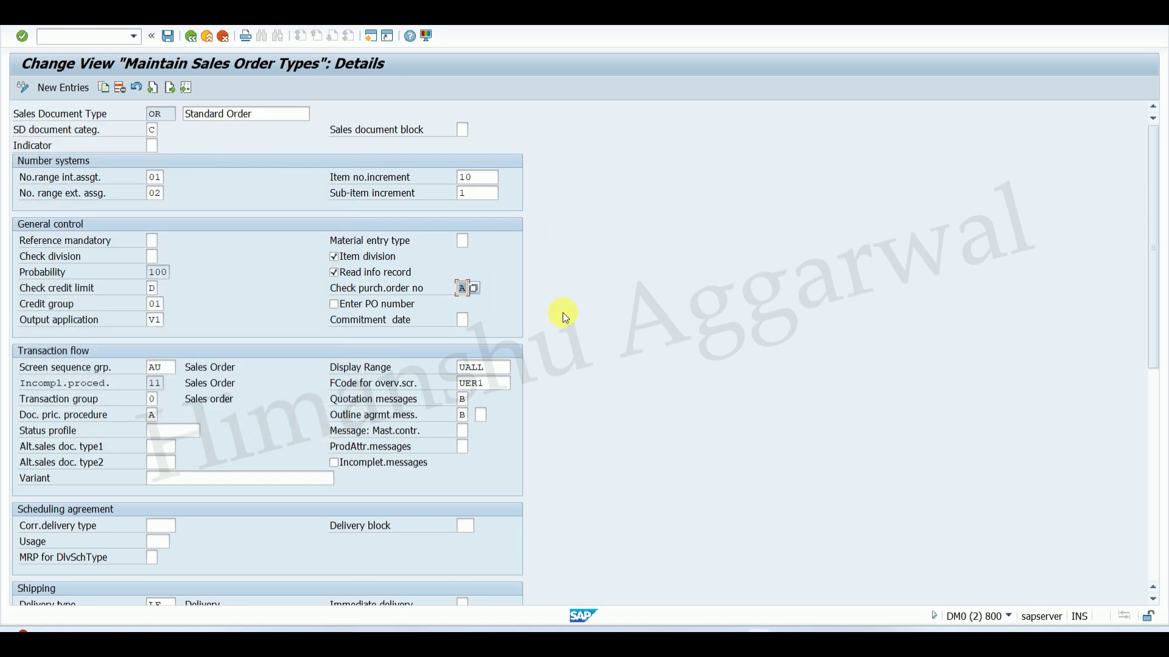
- Enable Enter PO number for document type OR, review the purchase order check options, and save the settings
click(337, 306)
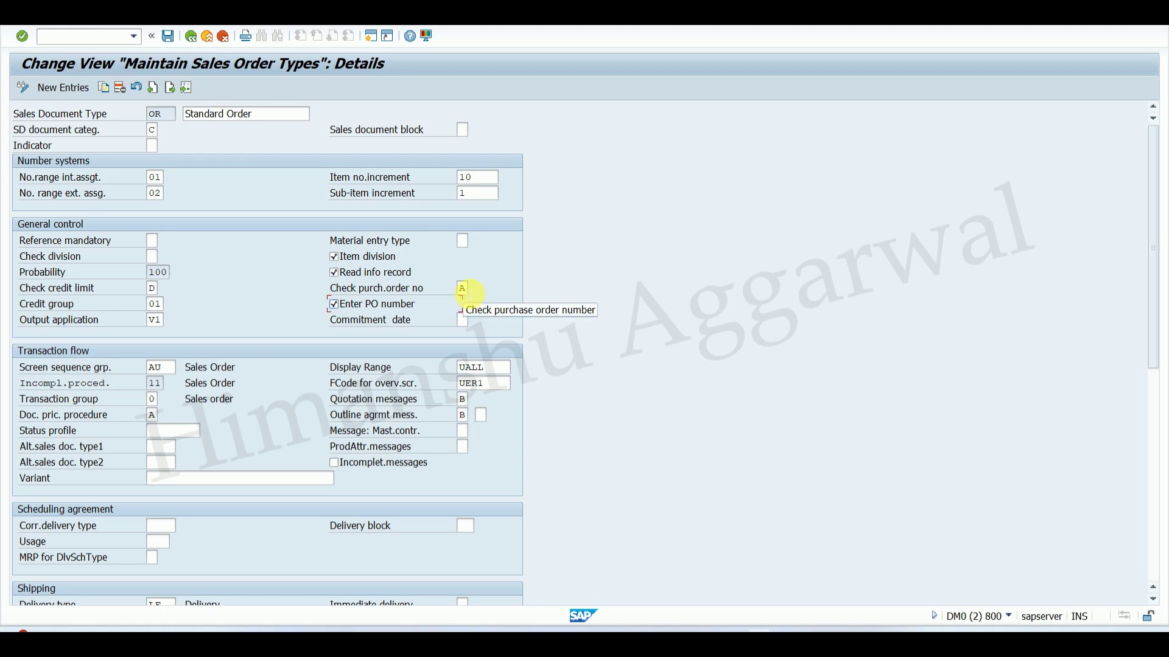
click(476, 290)
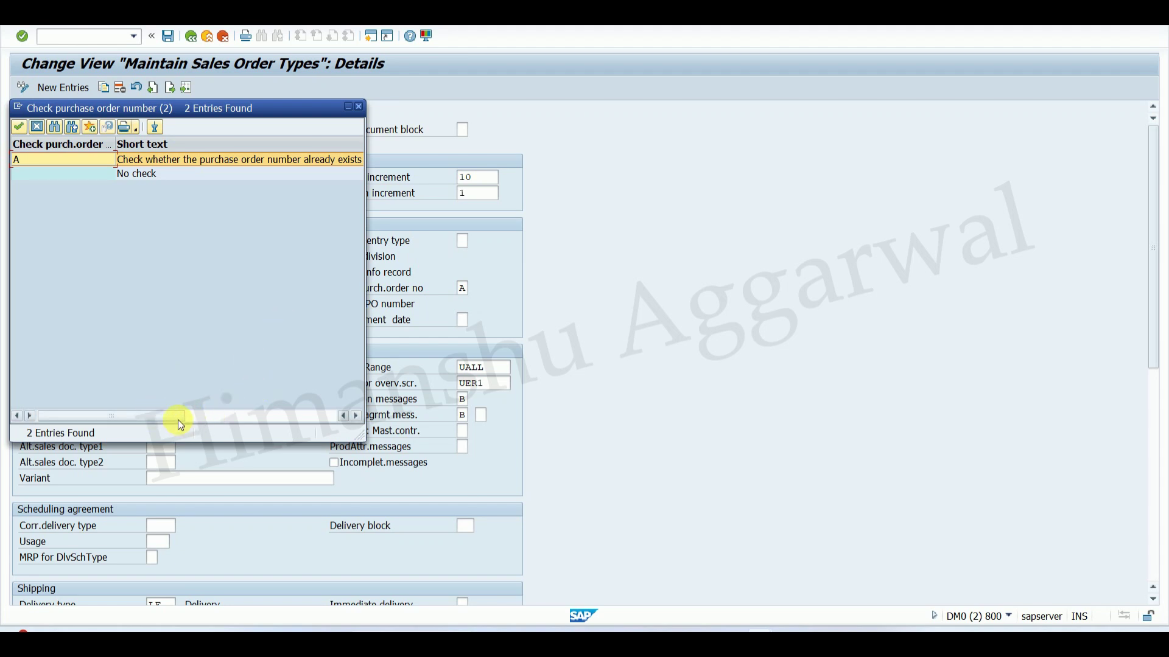
click(359, 107)
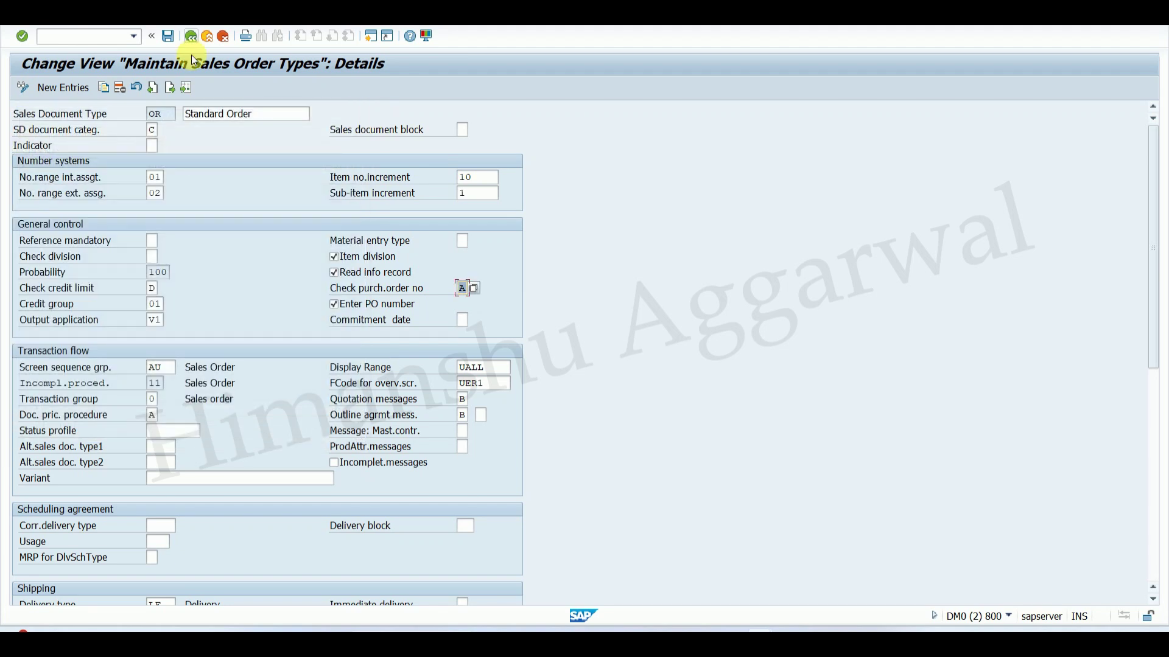
click(168, 35)
click(284, 244)
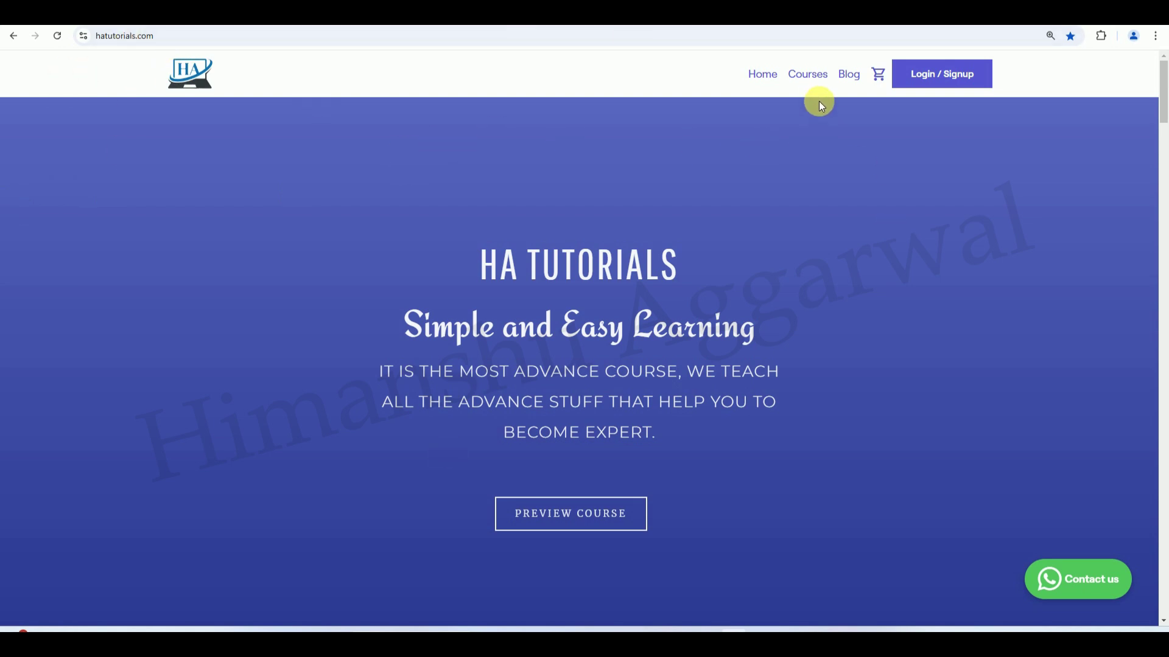
- On the hatutorials.com website, open the SAP SD - Basic To Advance Course page from the course list
click(818, 82)
drag(1163, 122, 1162, 308)
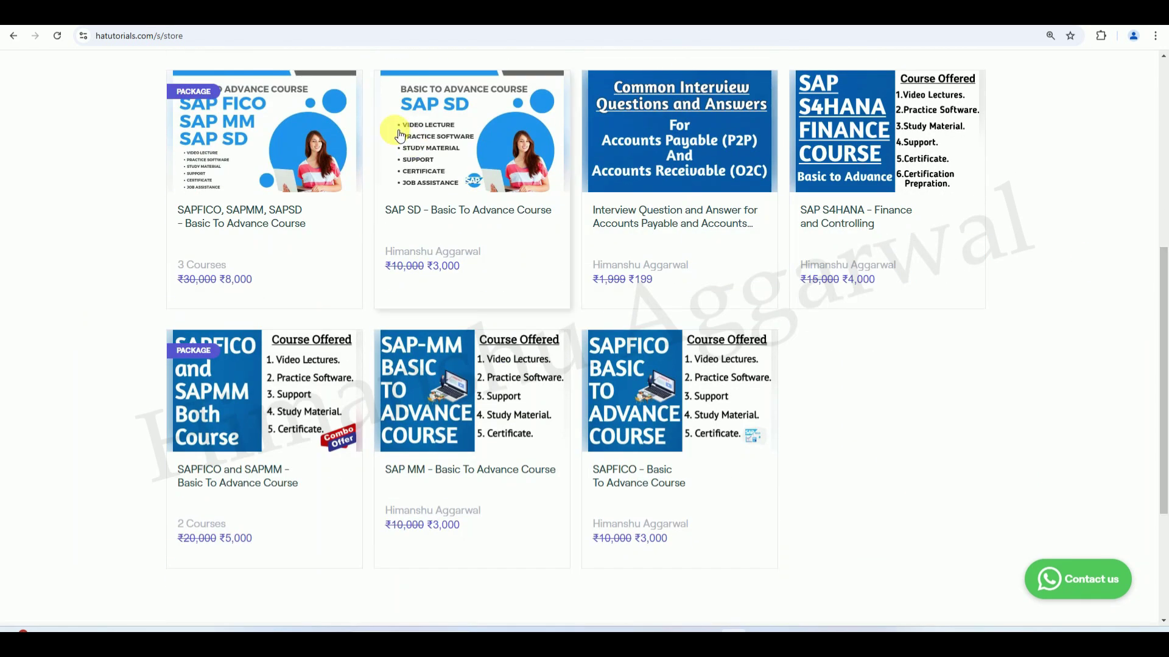
click(488, 126)
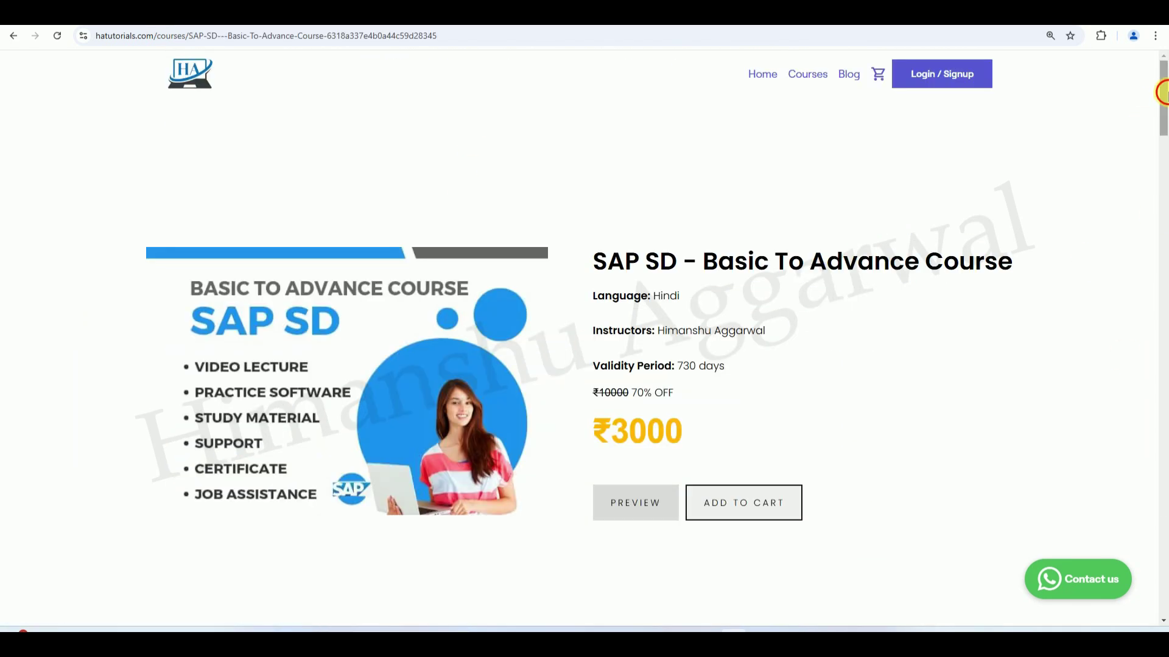
- Examine the course's curriculum, expanding sections such as SAP FI Configuration, Material Master Data and Pricing, and return to the page's beginning
drag(1162, 97, 1162, 189)
click(339, 395)
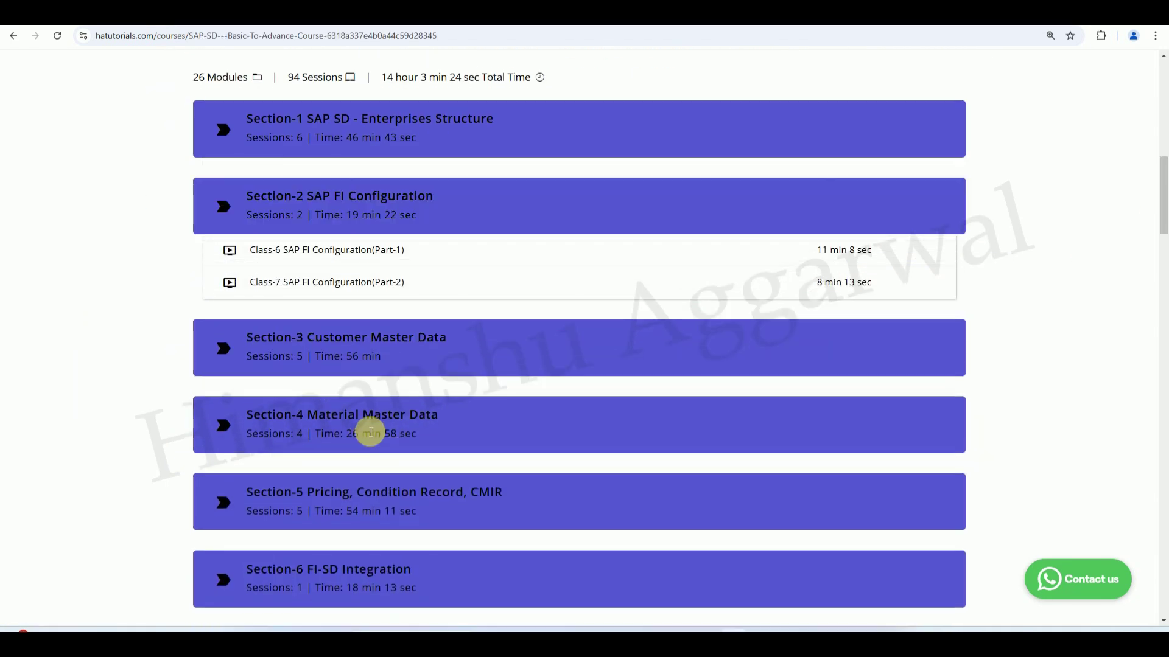
click(365, 431)
click(337, 538)
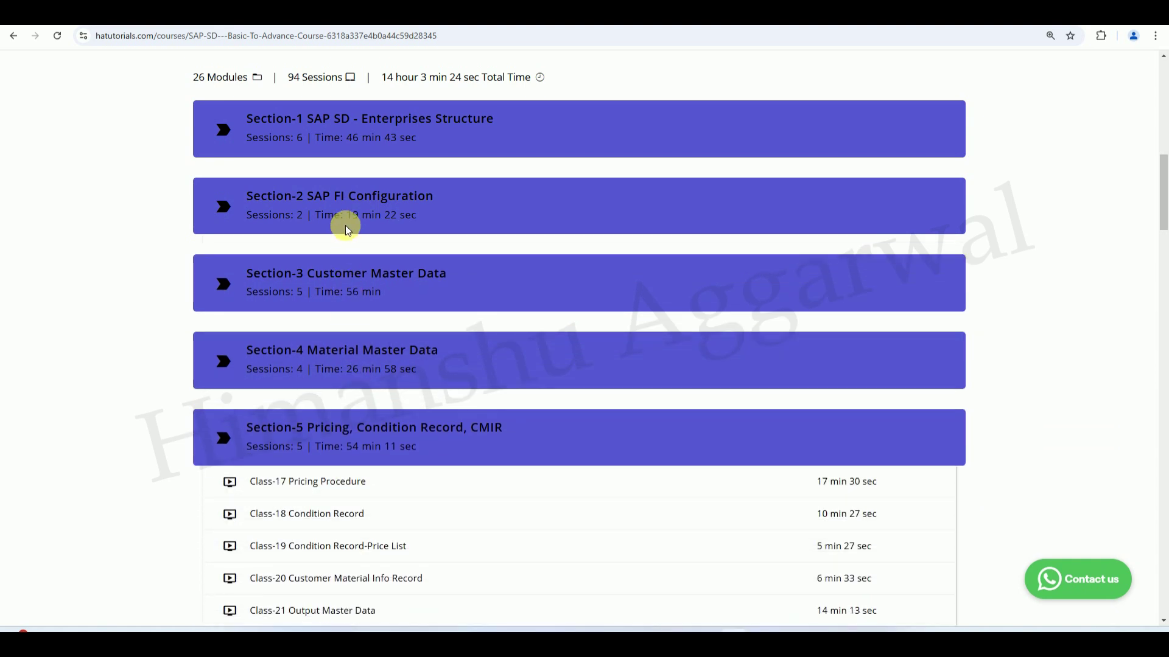
click(344, 223)
drag(1162, 219, 1163, 108)
- View the website's login and account sign-up forms, and close them without registering
click(947, 73)
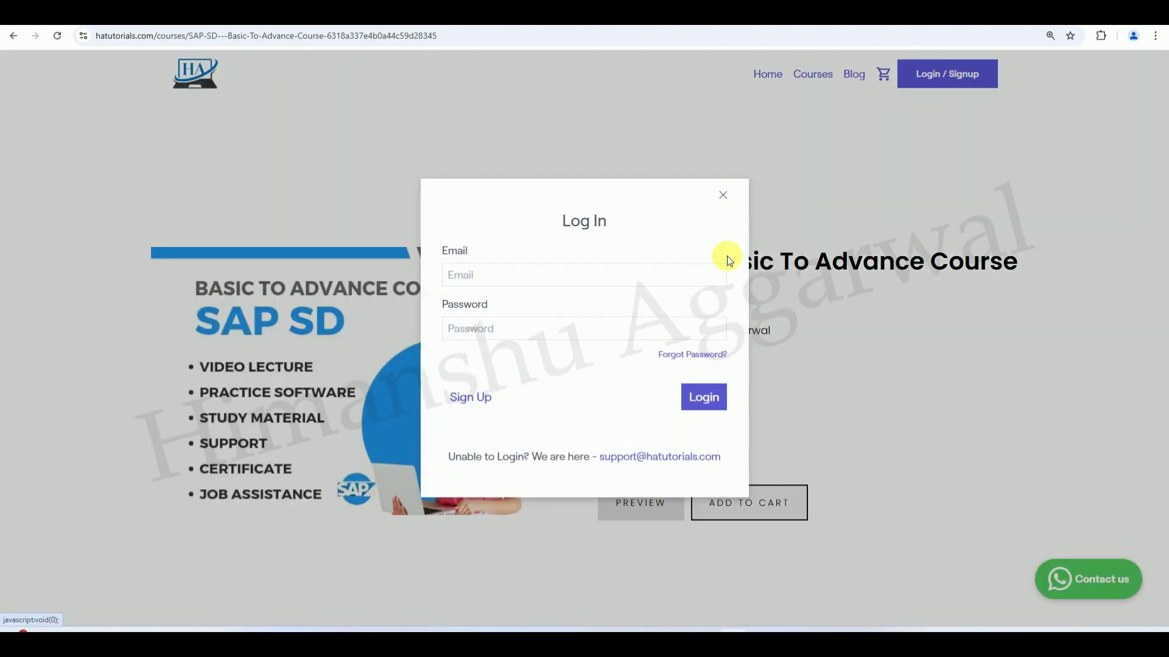
click(477, 409)
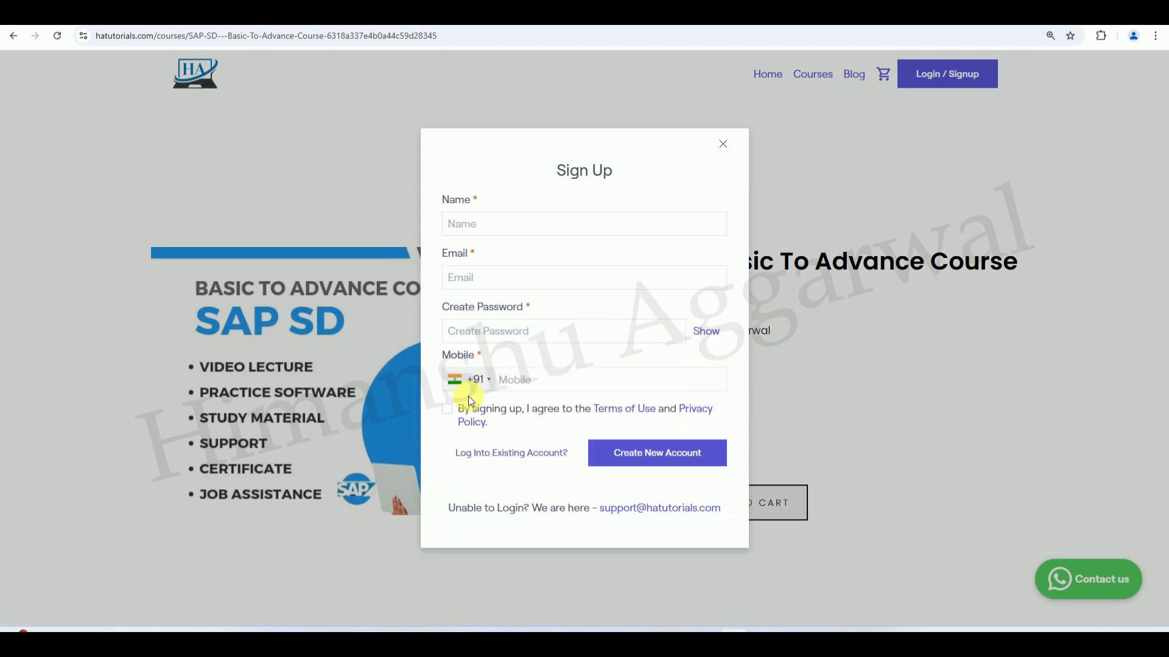
click(724, 145)
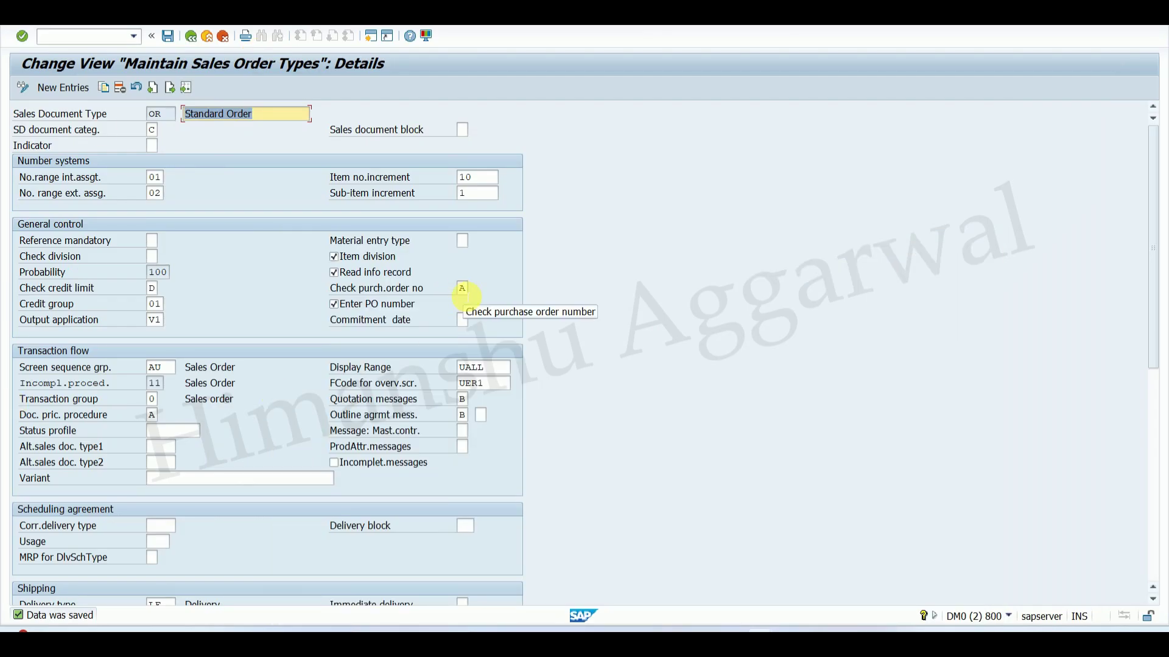
- Save the OR document type settings and restart sales order creation for a standard order
click(168, 36)
mouse_move(777, 630)
click(709, 569)
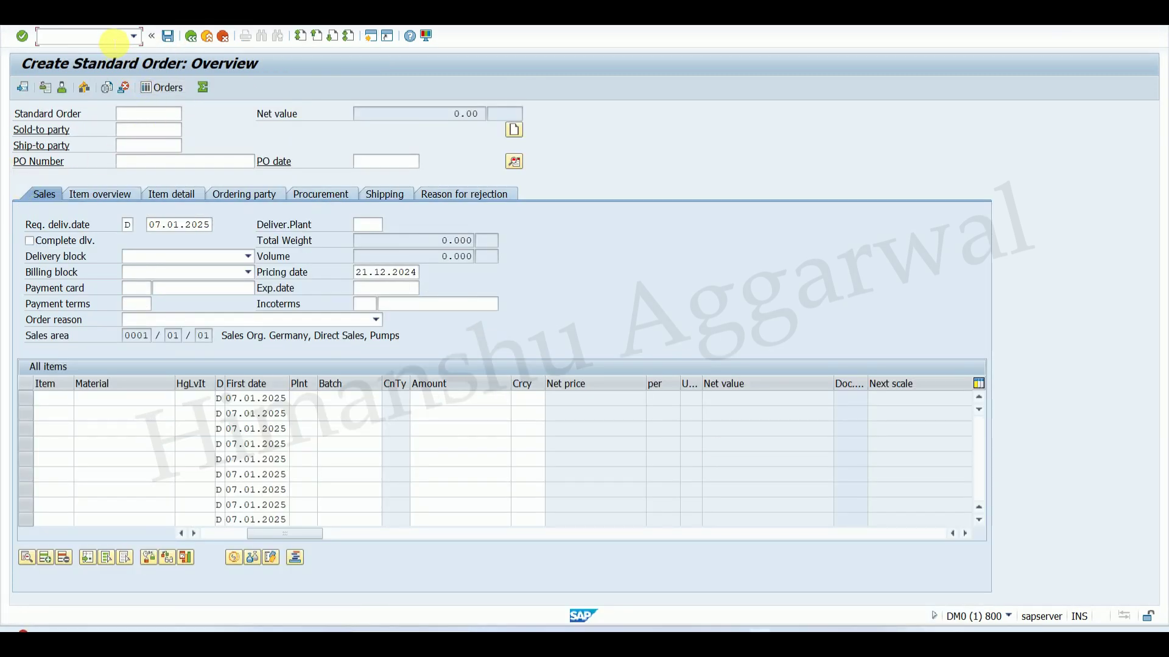
text(/)
key(Return)
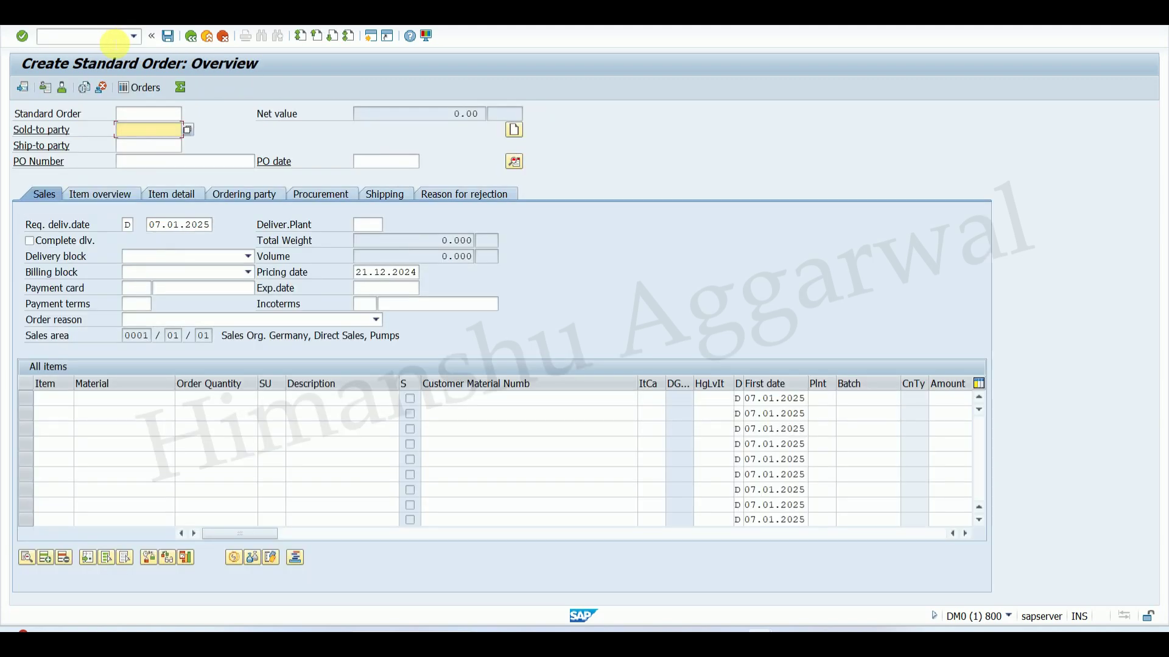
- Enter the customer number as sold-to party and reuse the earlier customer PO number in the new standard order
text(2222)
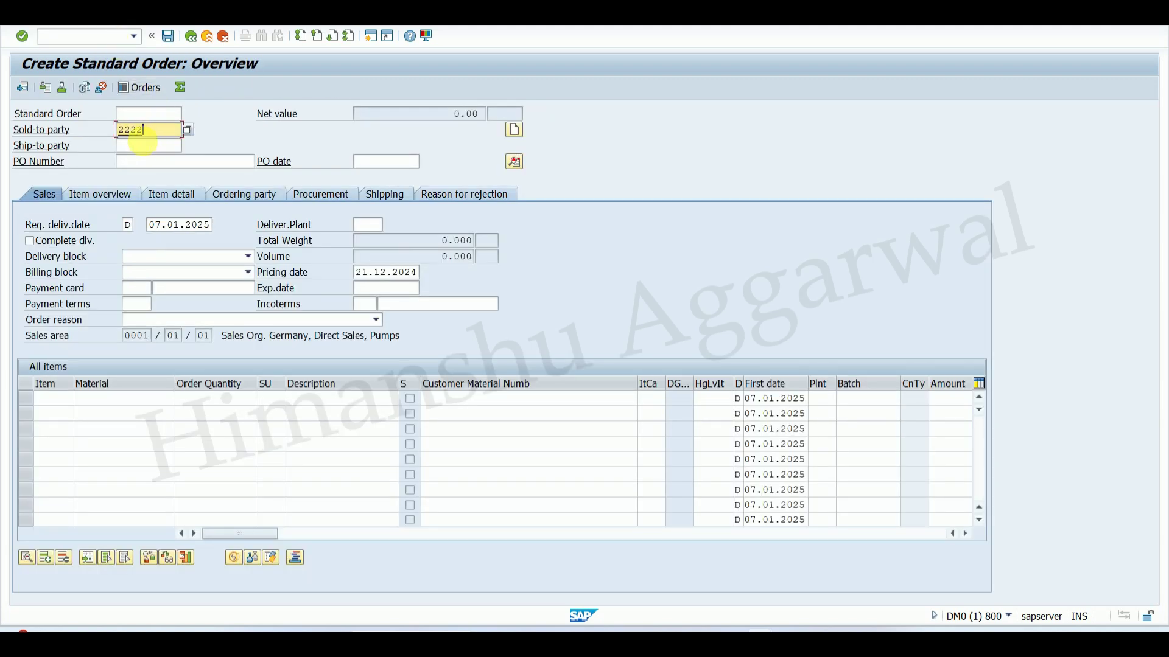
key(Return)
click(145, 166)
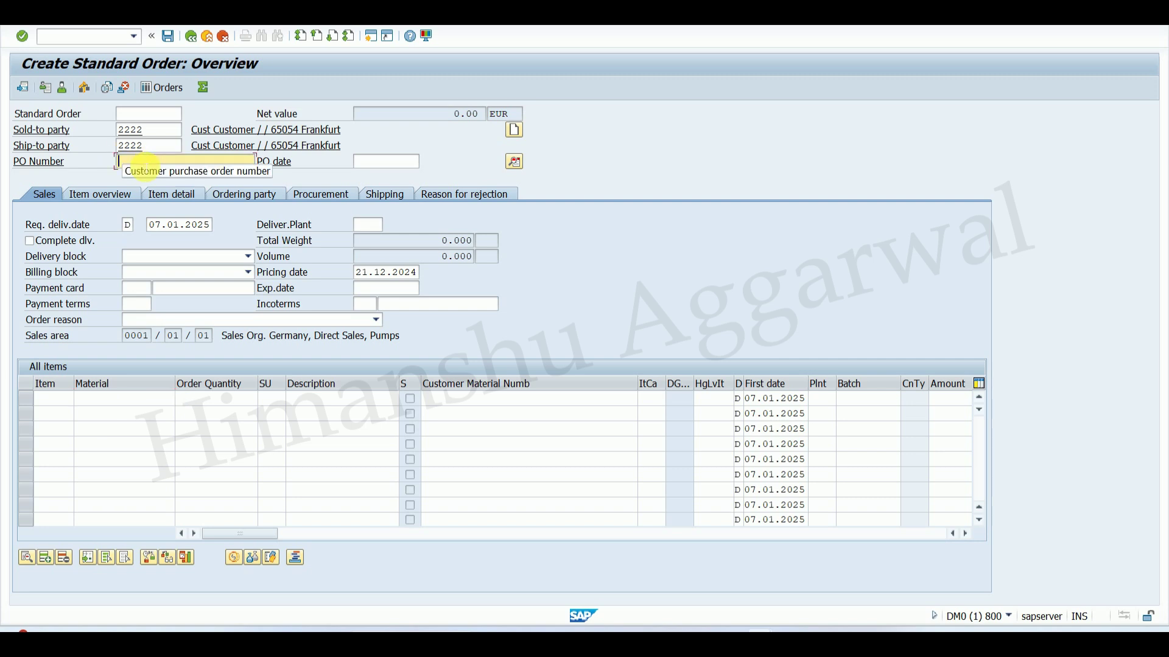
text(P)
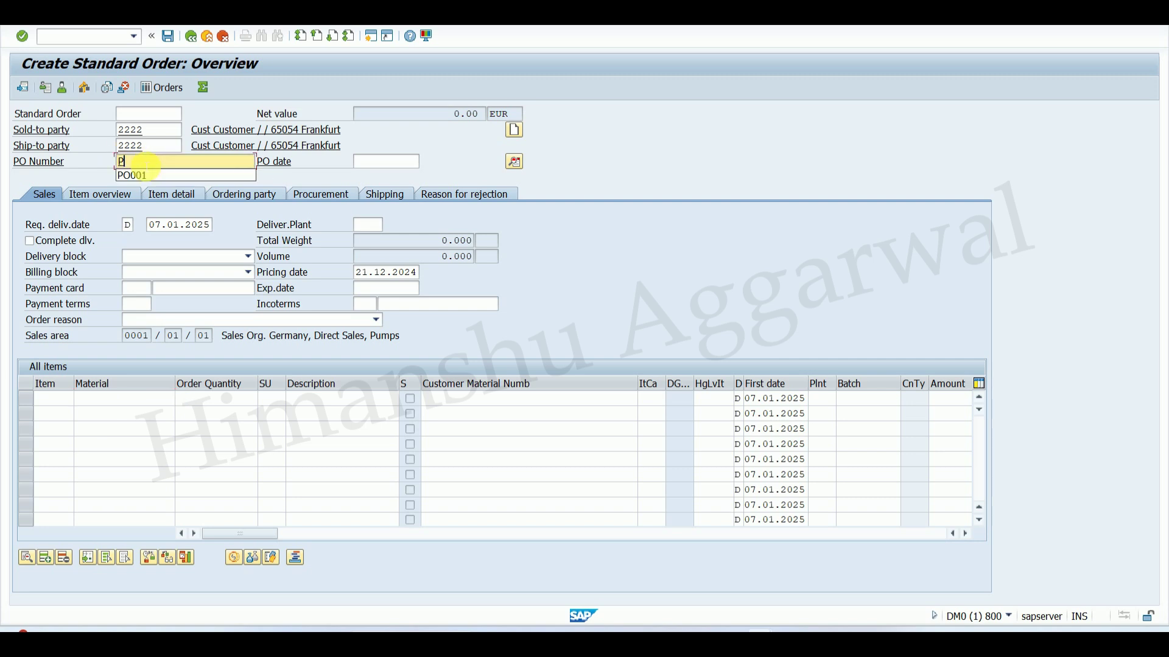
text(O)
click(142, 174)
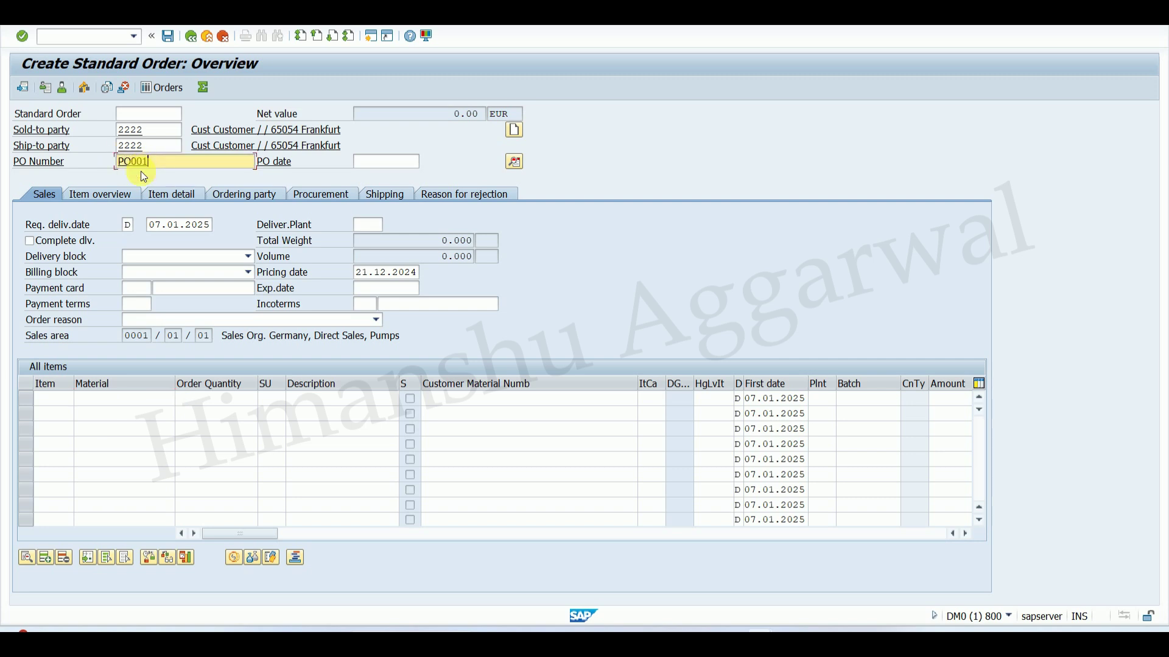
key(Return)
- Add material T-F299 to the order items with an order quantity of 10
text(T)
click(104, 414)
key(Return)
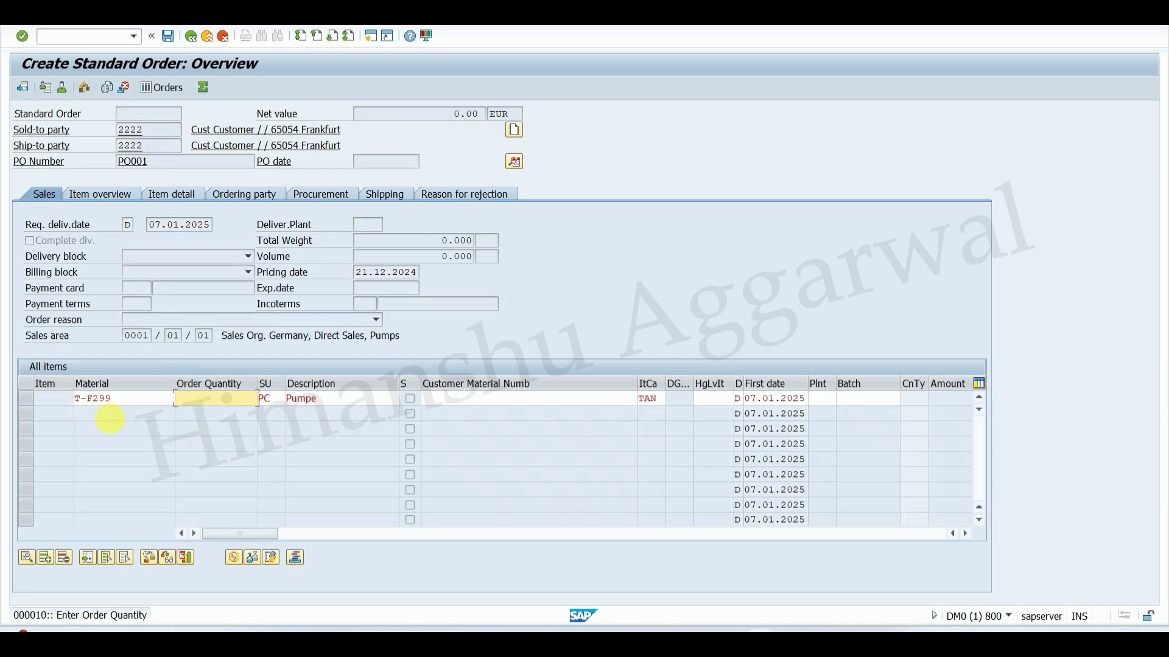
text(1)
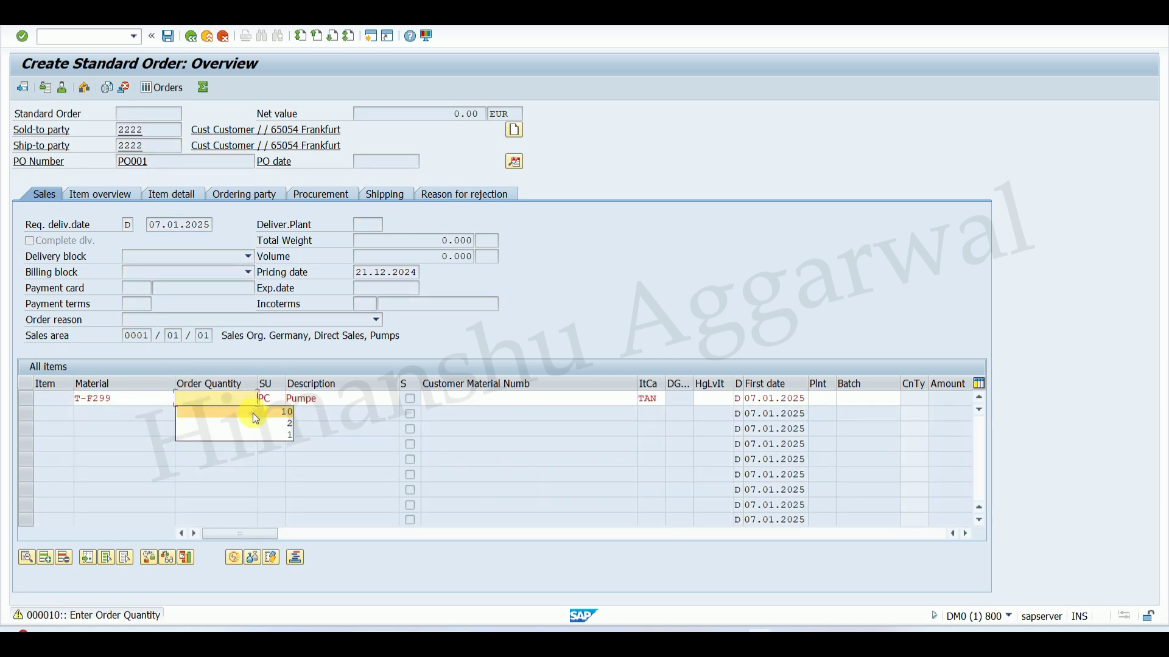
click(253, 413)
key(Return)
- Set the T-F299 item's PR00 amount to 100.00 EUR and save the order as an incomplete document
drag(220, 540, 264, 546)
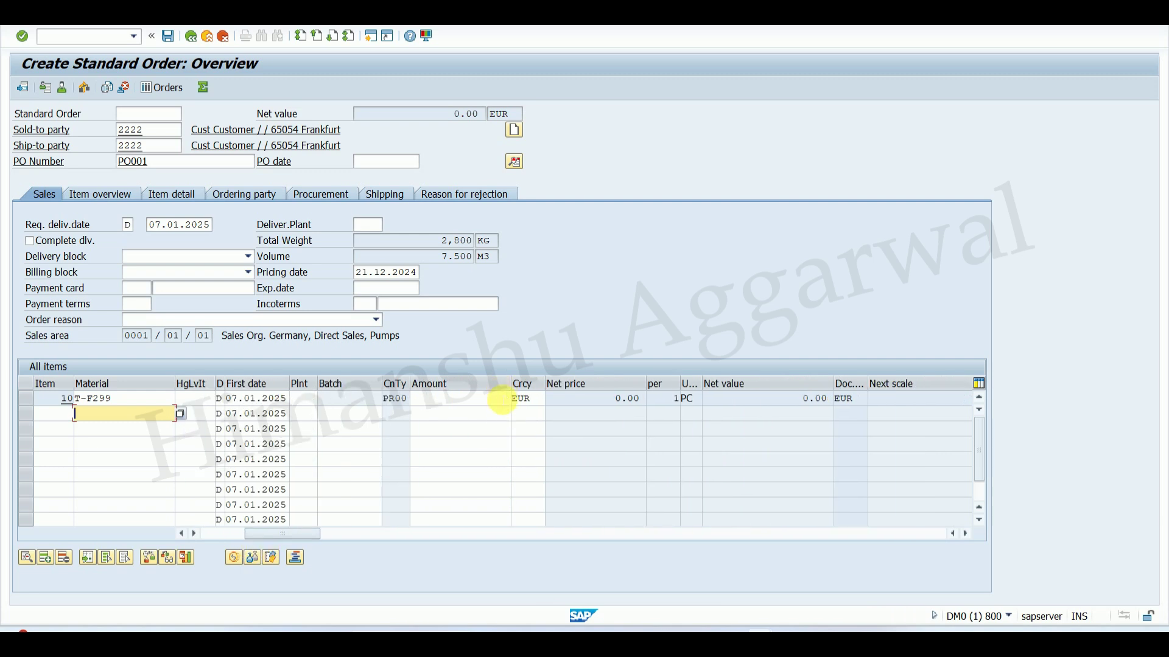
click(495, 398)
text(1)
click(500, 416)
key(Return)
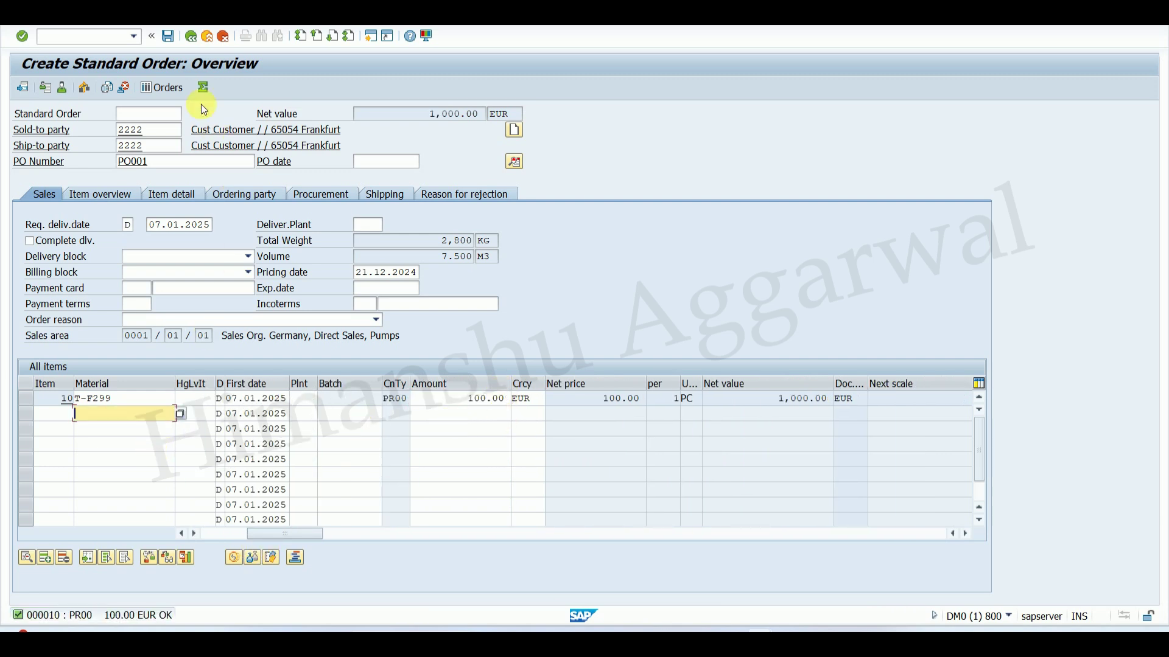
click(168, 36)
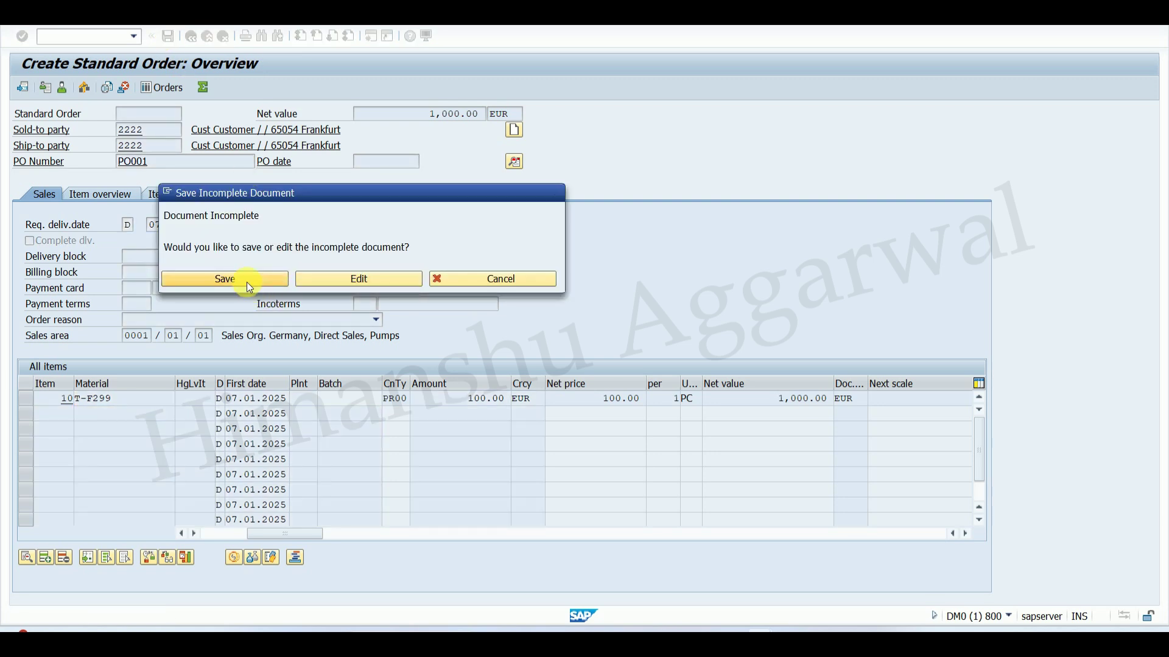
click(247, 281)
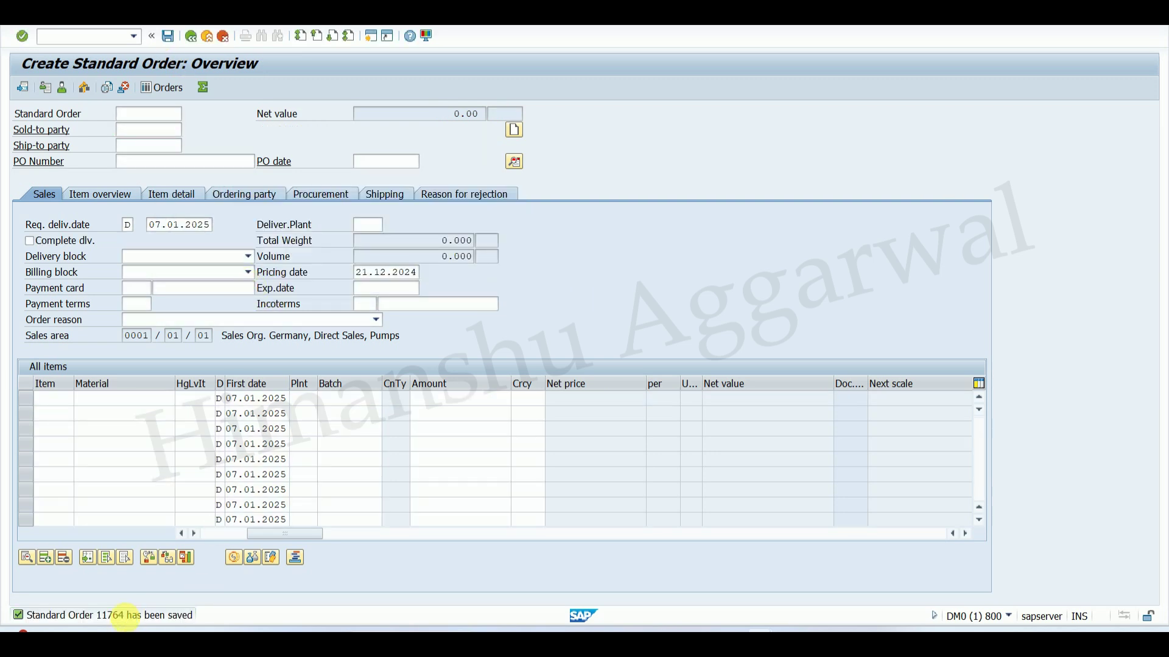
- Copy the saved standard order's number and add it below the existing order numbers in the Word document
double_click(125, 619)
double_click(433, 143)
key(ctrl+c)
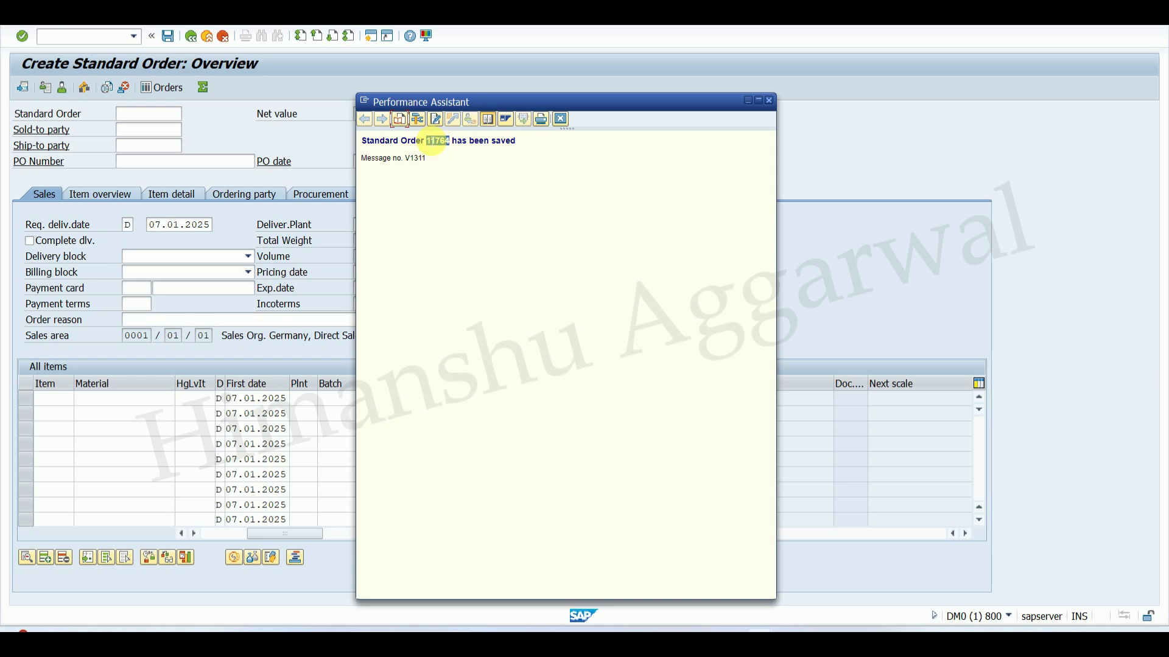
click(847, 629)
click(234, 344)
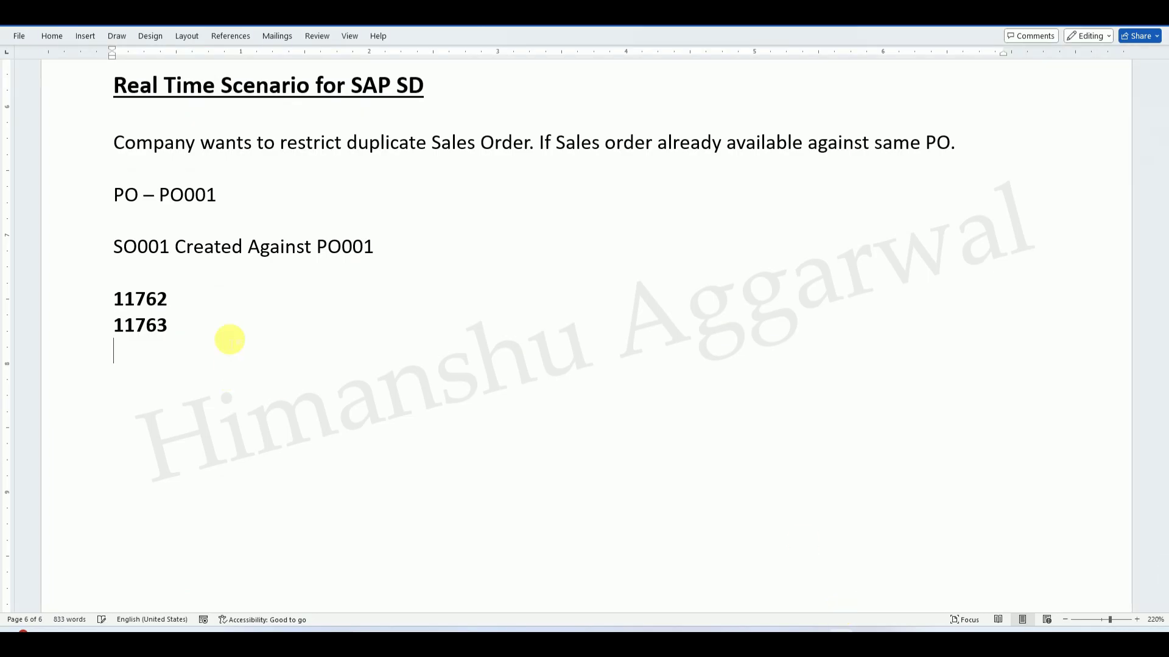
key(ctrl+v)
click(194, 357)
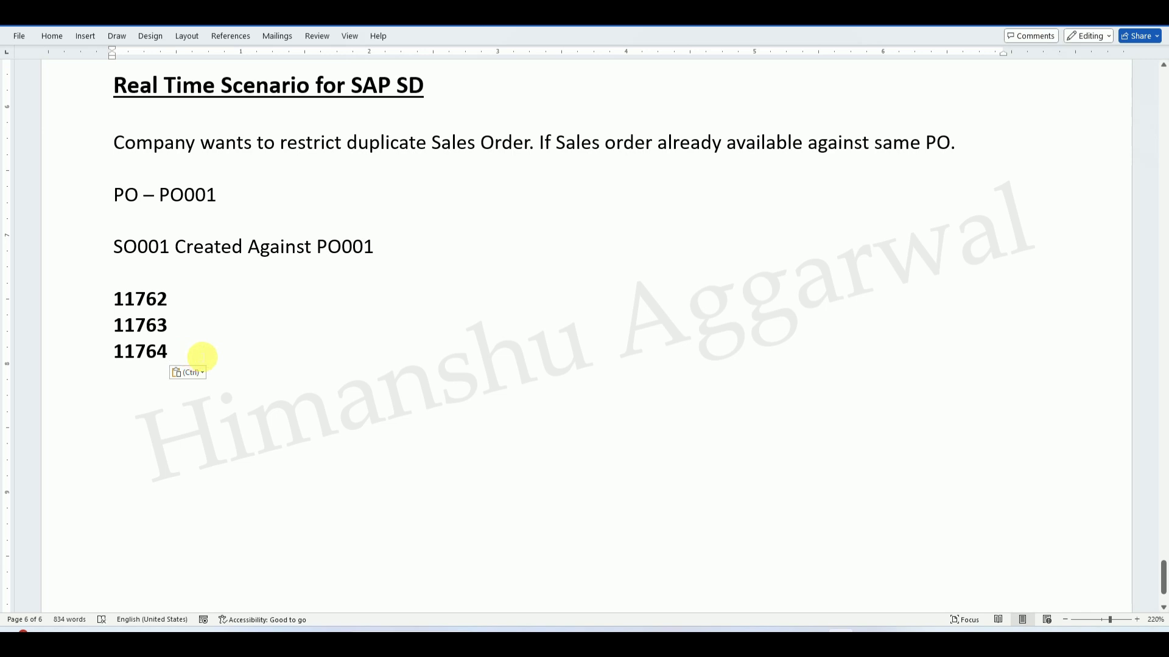
- Switch back to the SAP standard order session and open the System Messages maintenance view with transaction OVAH
click(735, 640)
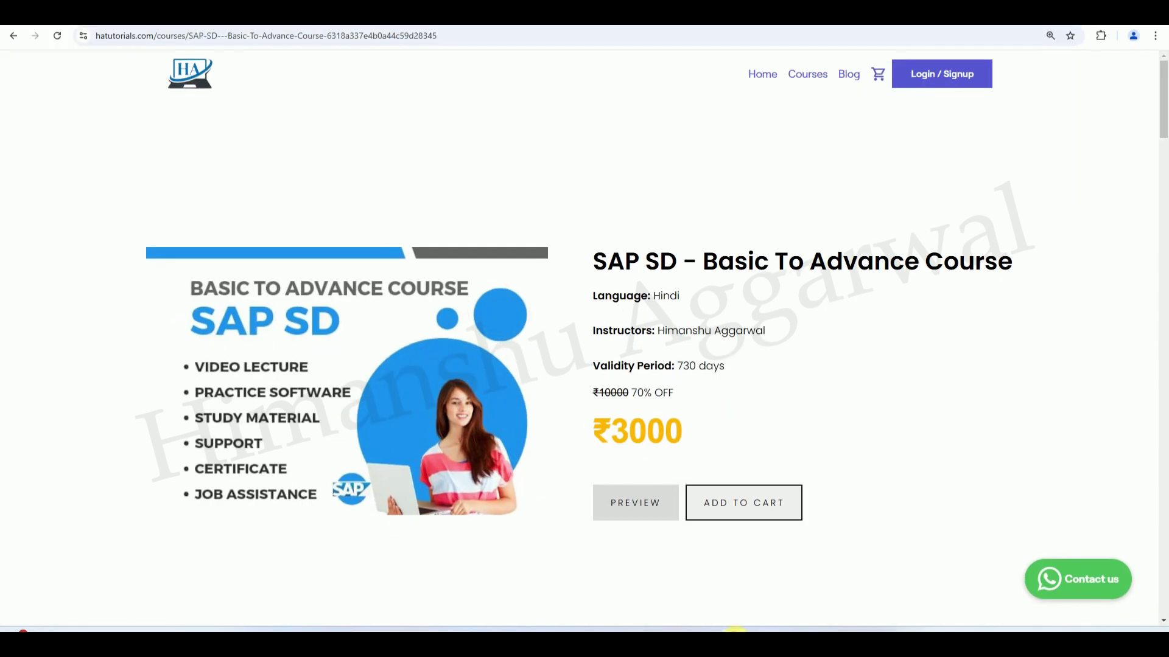
click(1097, 11)
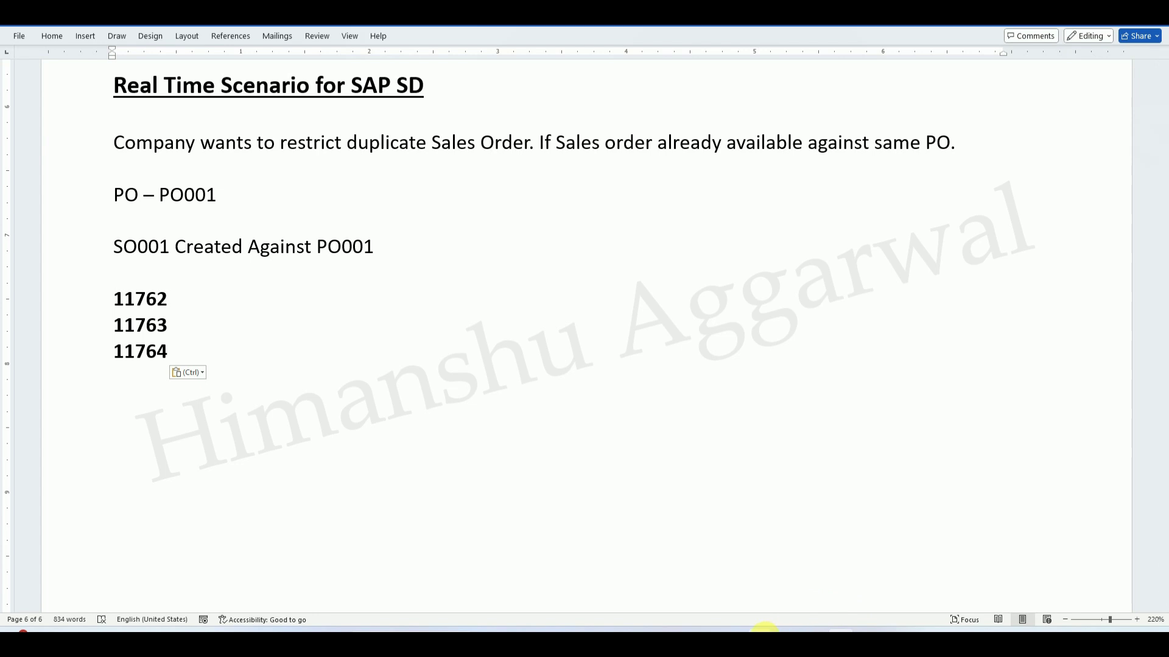
mouse_move(765, 630)
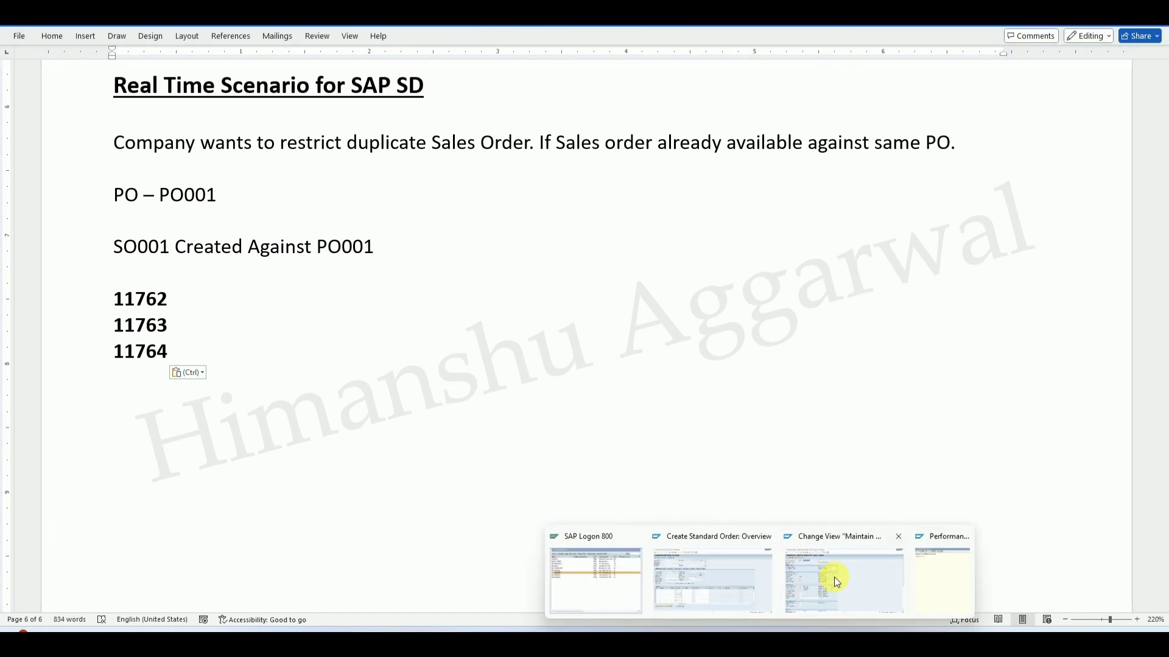
click(725, 587)
click(116, 40)
text(/)
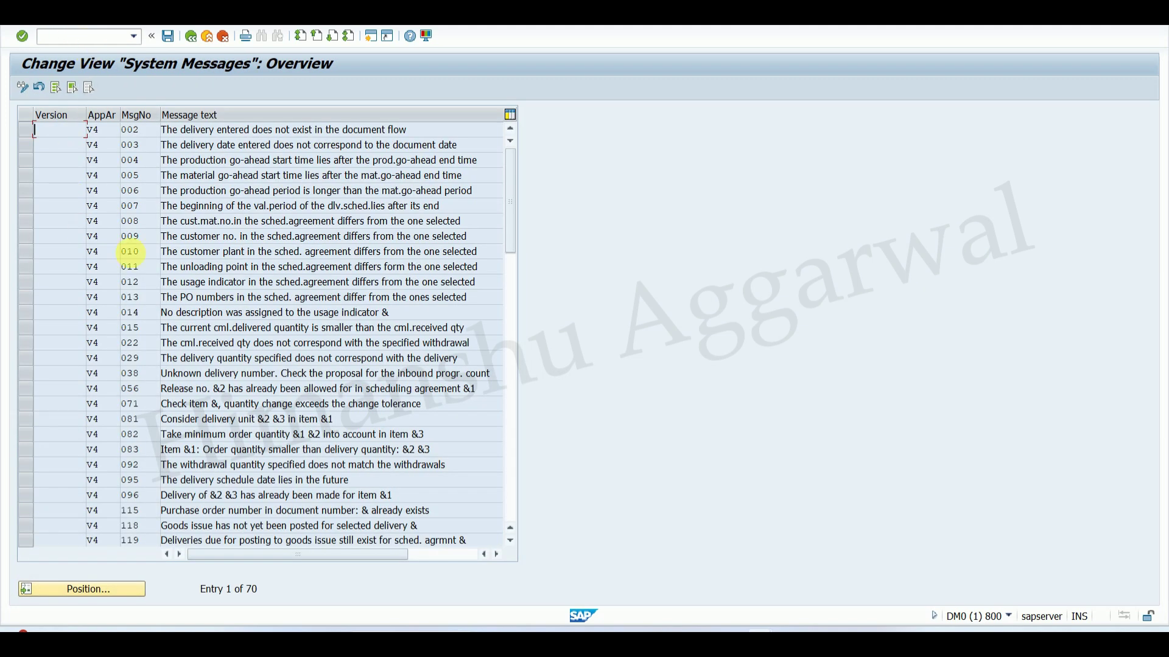
- Set the category of V4 message 115, about an already existing purchase order number, to E (Error Message) and save it to the customizing request
drag(295, 555, 363, 555)
drag(290, 548, 229, 550)
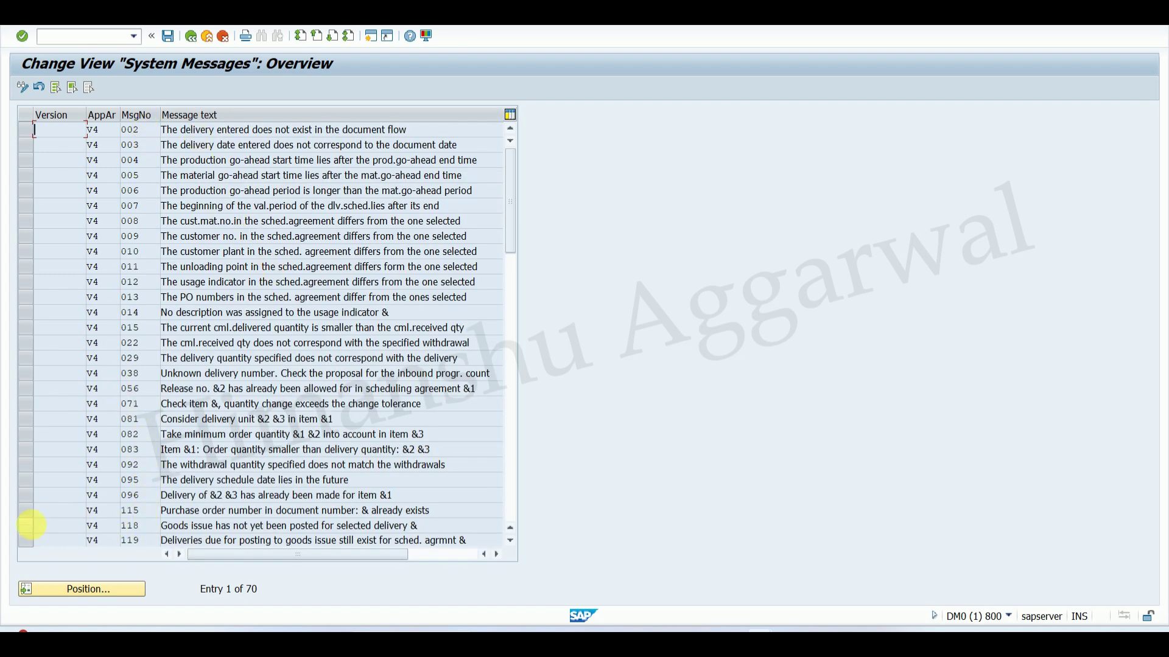
click(25, 511)
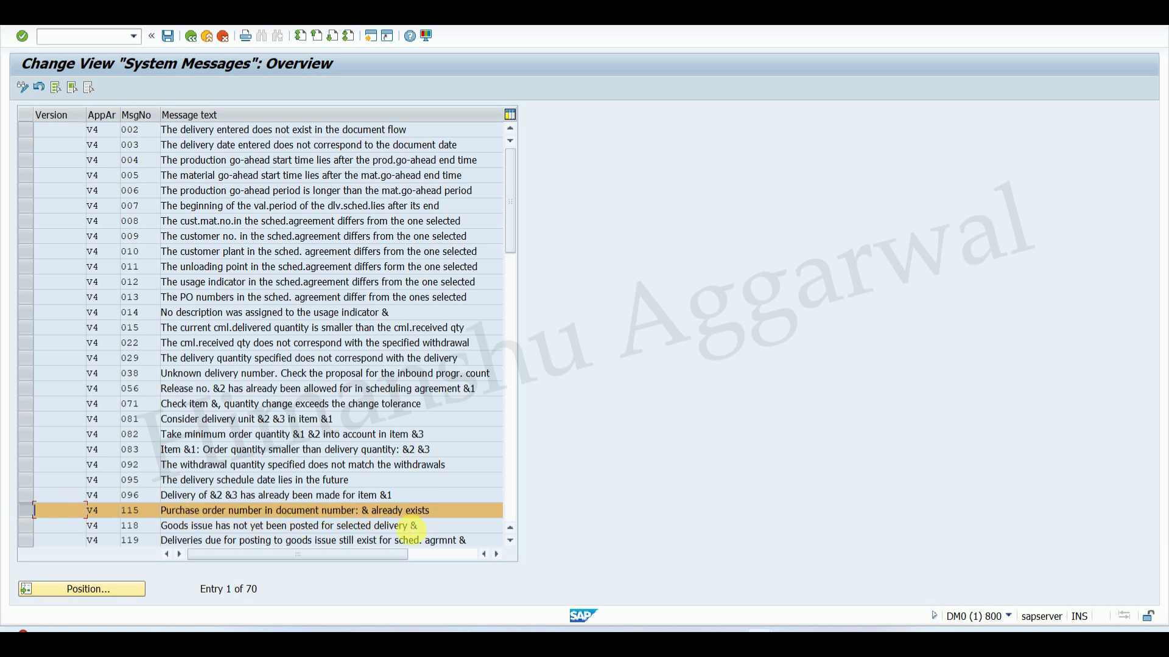
drag(284, 557, 399, 550)
click(176, 511)
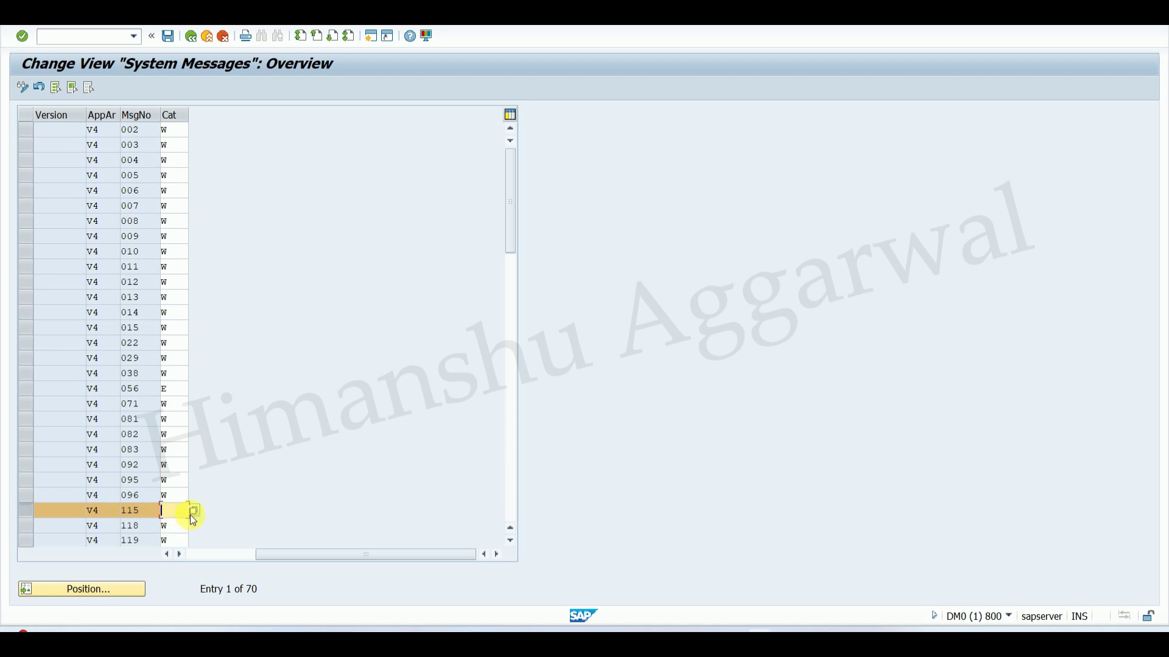
click(193, 513)
drag(377, 203, 393, 163)
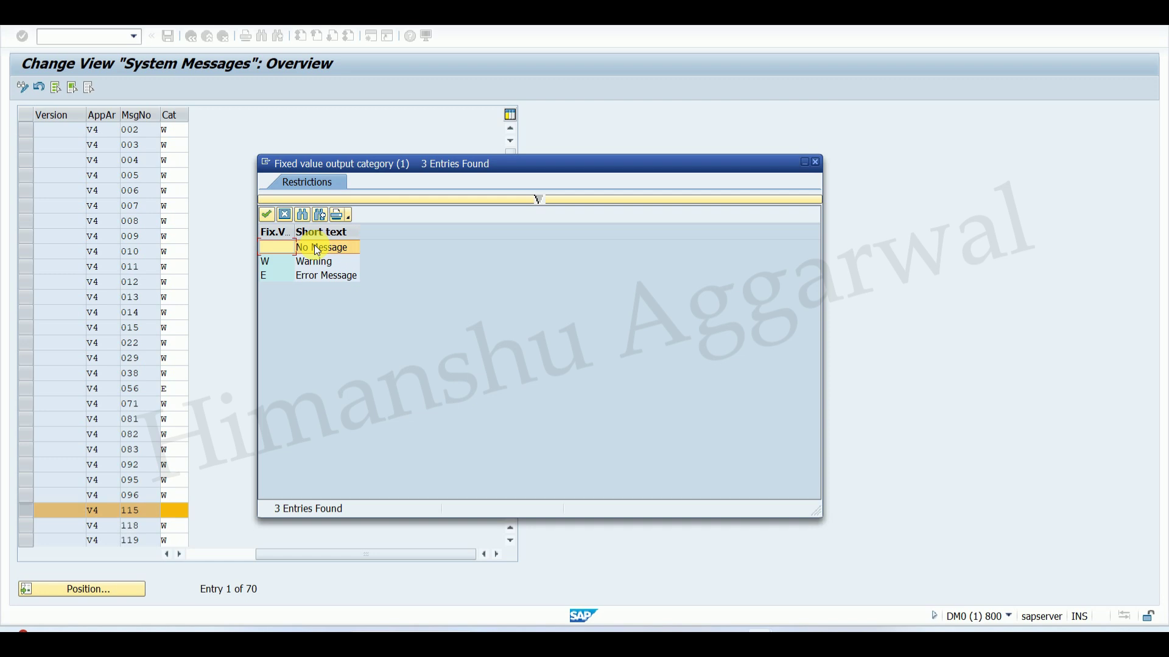
click(316, 261)
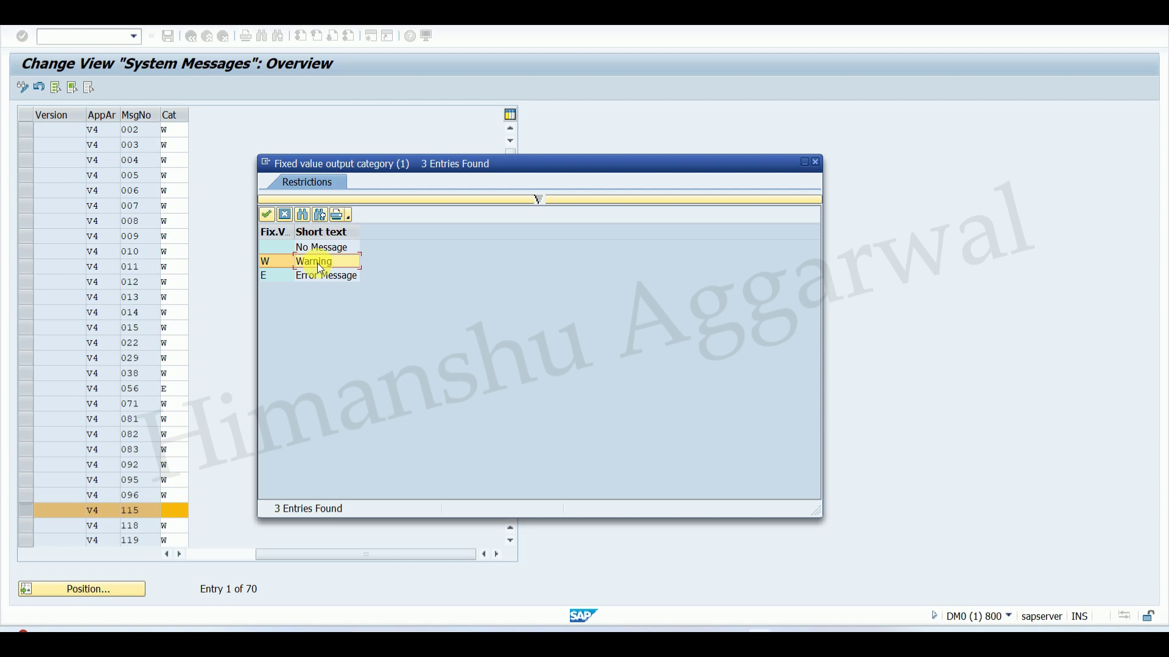
click(314, 275)
double_click(314, 276)
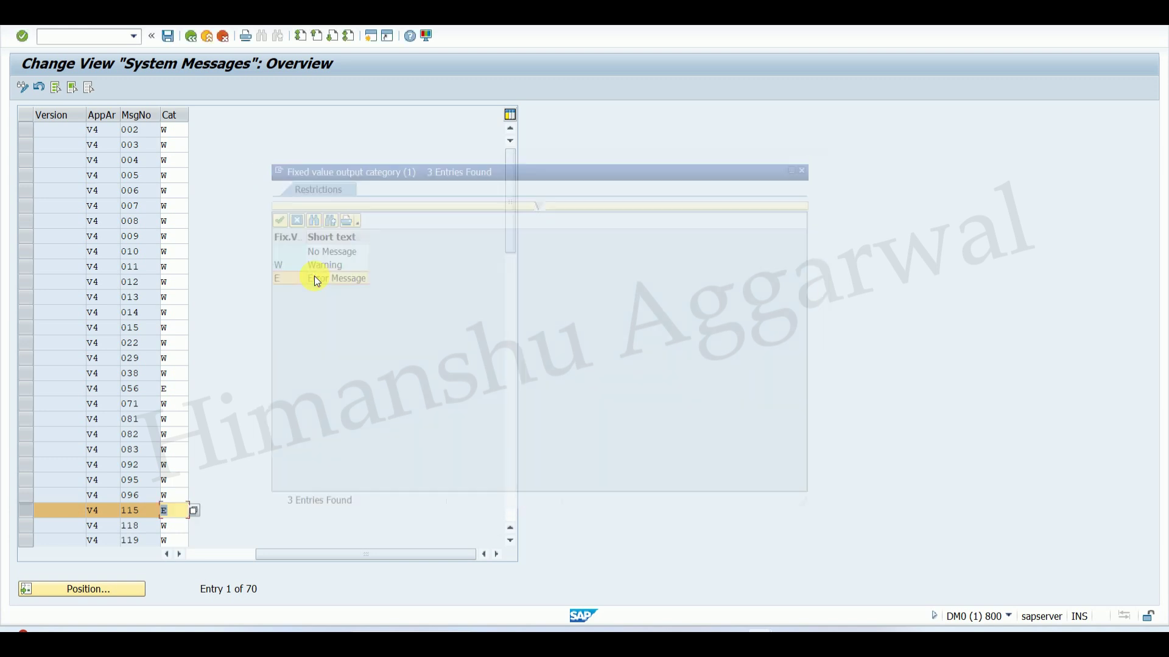
click(169, 39)
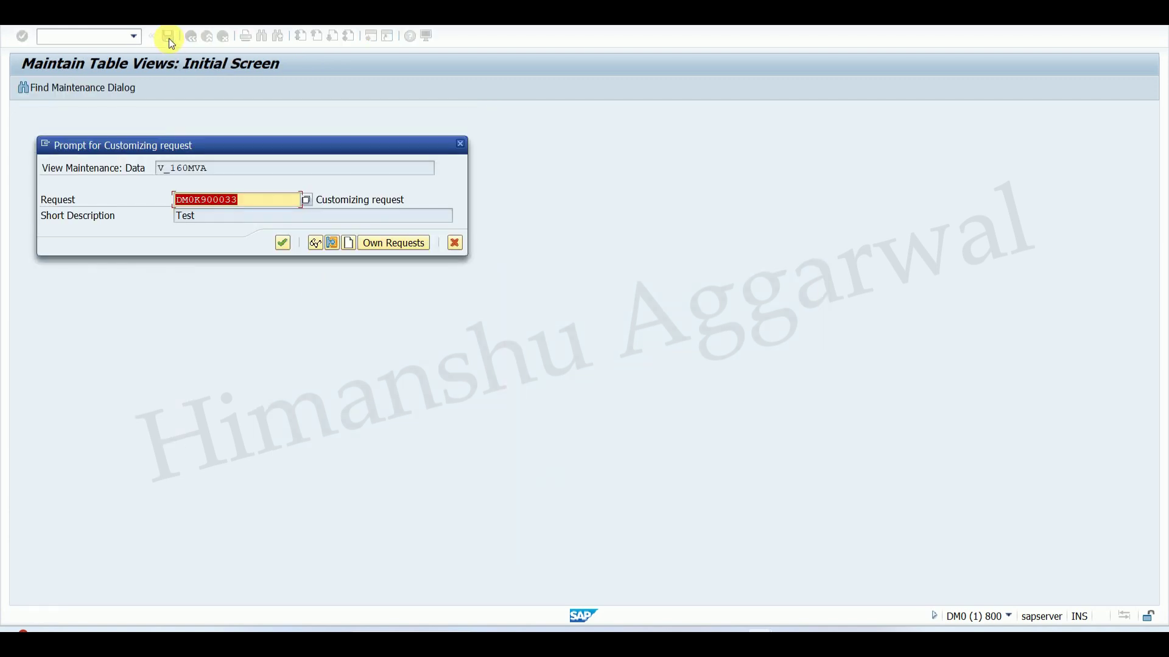
click(282, 242)
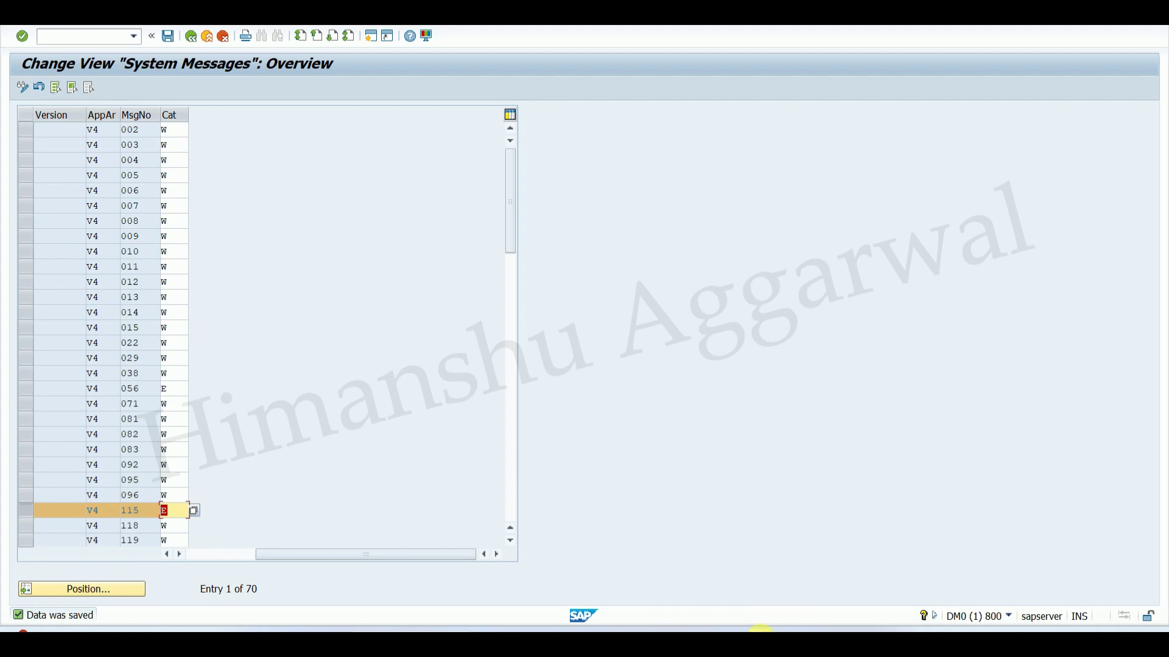
- Try to create a standard order in VA01 with the same sold-to party and PO number, and inspect the system's response
click(120, 38)
text(/NVA01)
key(Return)
key(Return)
text(2222)
click(148, 161)
text(PO001)
key(Return)
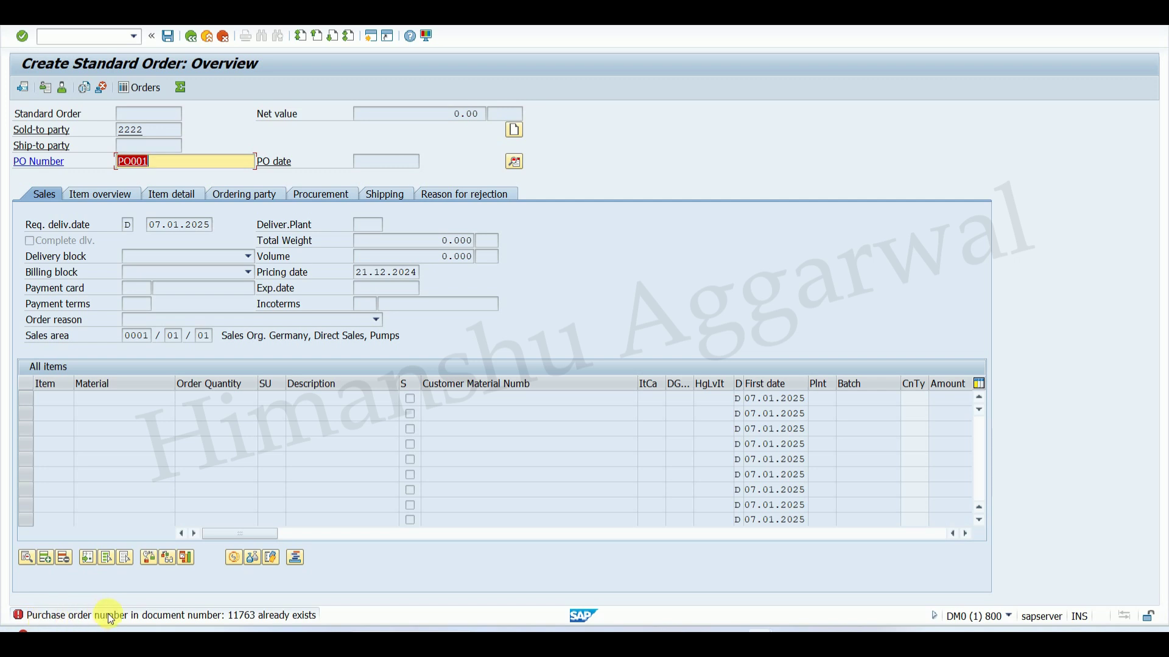
double_click(214, 618)
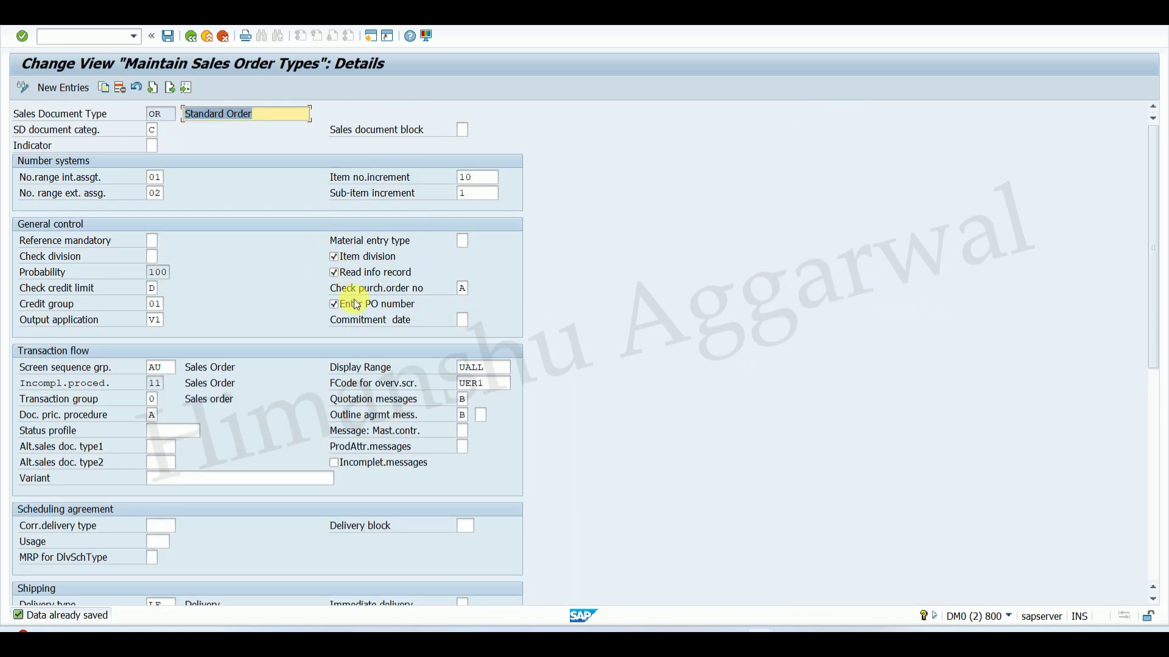
- Return to the standard order session and leave the order for System Messages maintenance using transaction OVAH
mouse_move(830, 624)
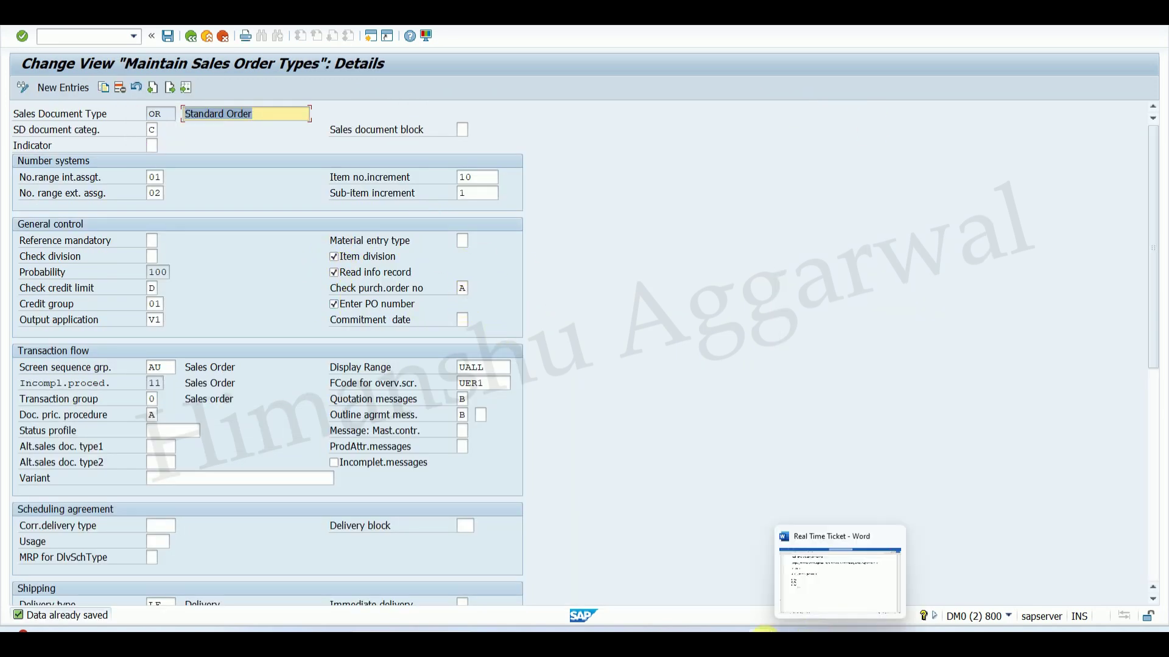
click(762, 593)
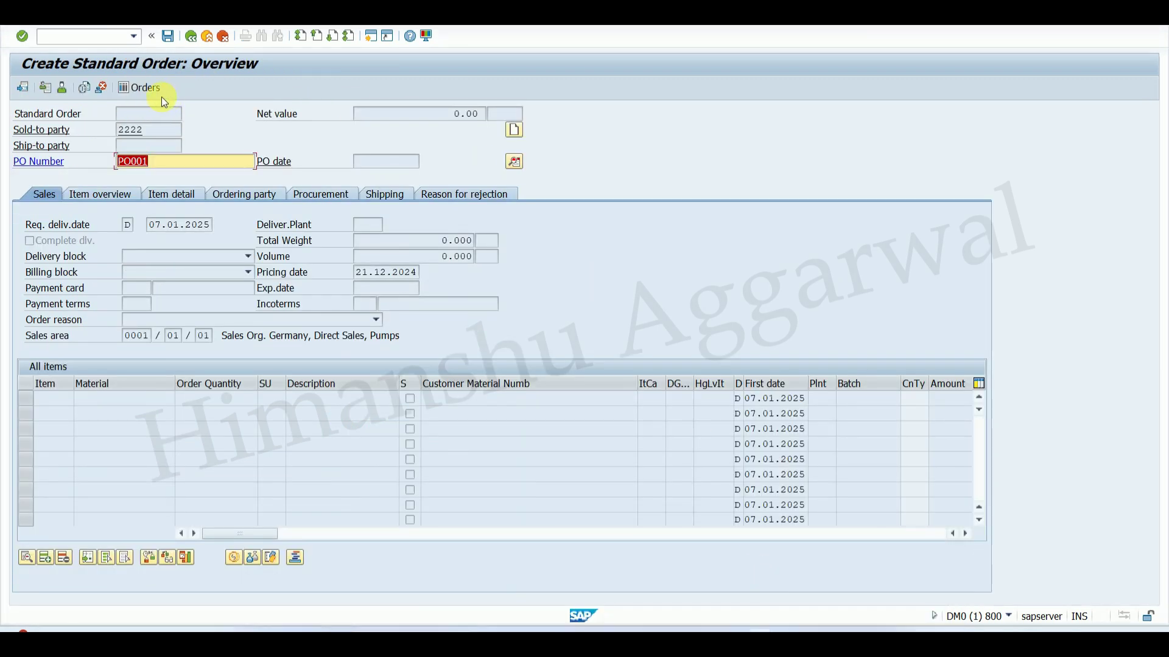
click(85, 37)
text(/N)
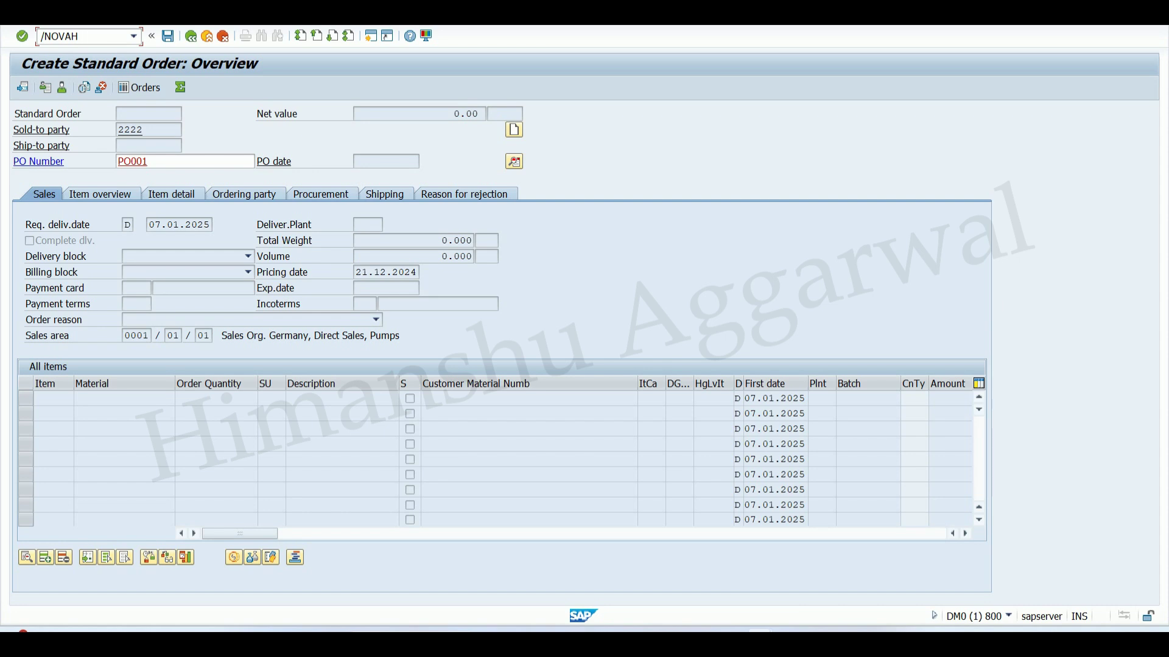
text(OVAH)
key(Return)
- Change the category of V4 message 115 to W (Warning) and save the change to the customizing request
drag(338, 557, 355, 557)
click(187, 513)
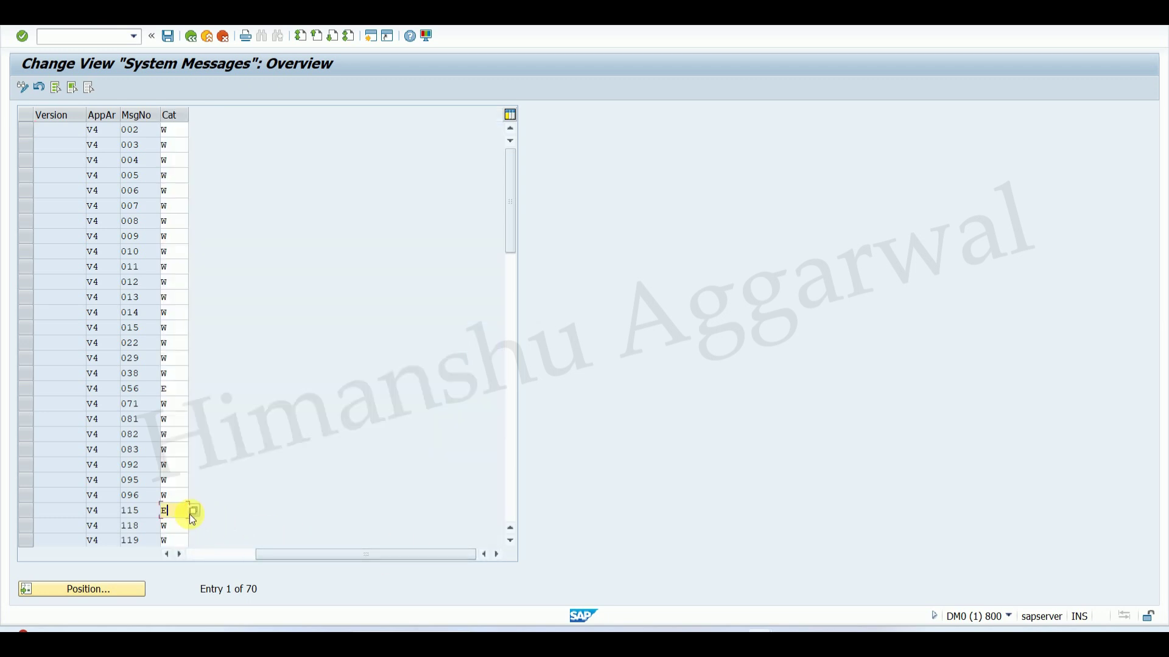
click(191, 513)
double_click(227, 370)
click(171, 36)
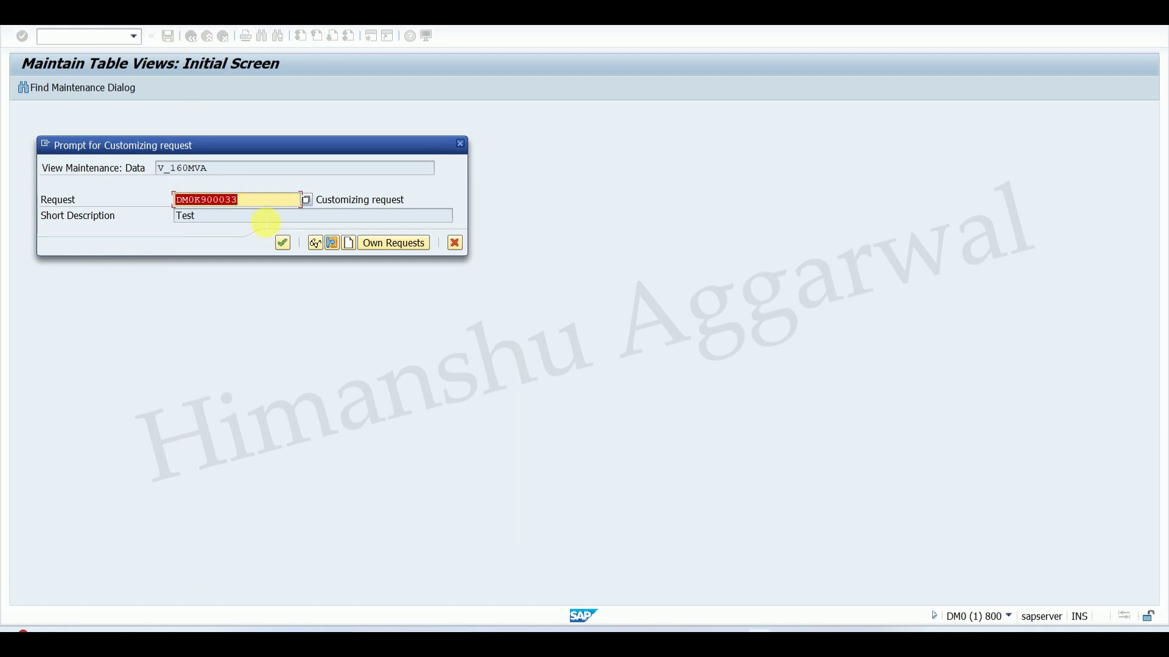
click(284, 247)
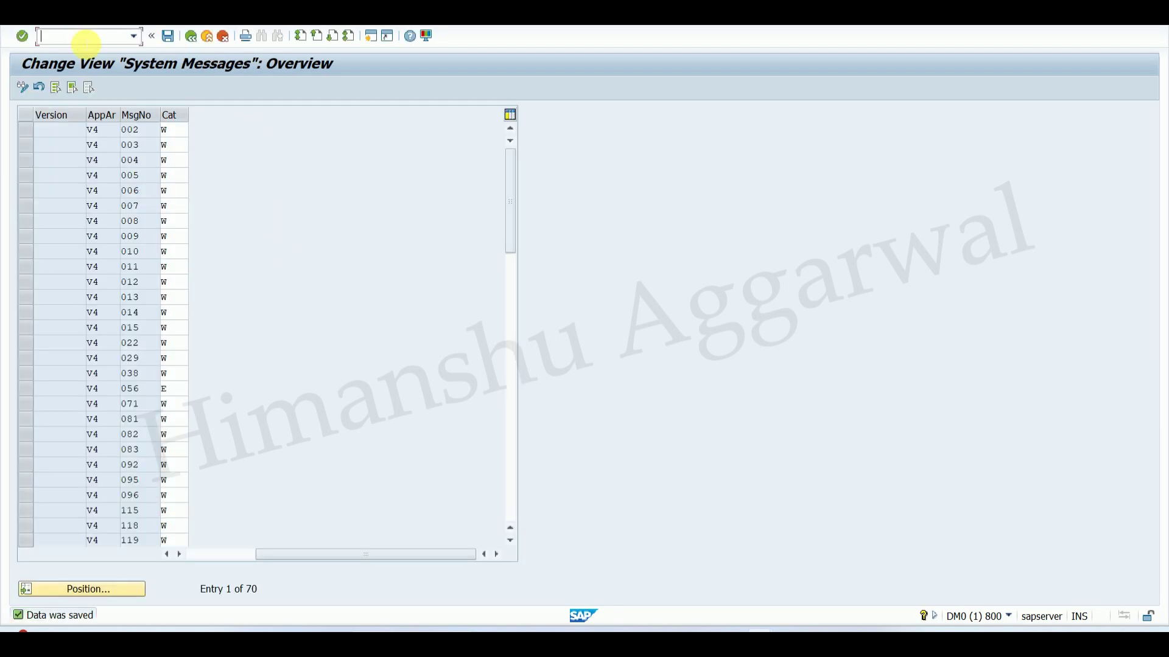
- Start a new standard order in VA01 and enter the same customer as sold-to party and ship-to party
text(/NVA01)
key(Return)
key(Return)
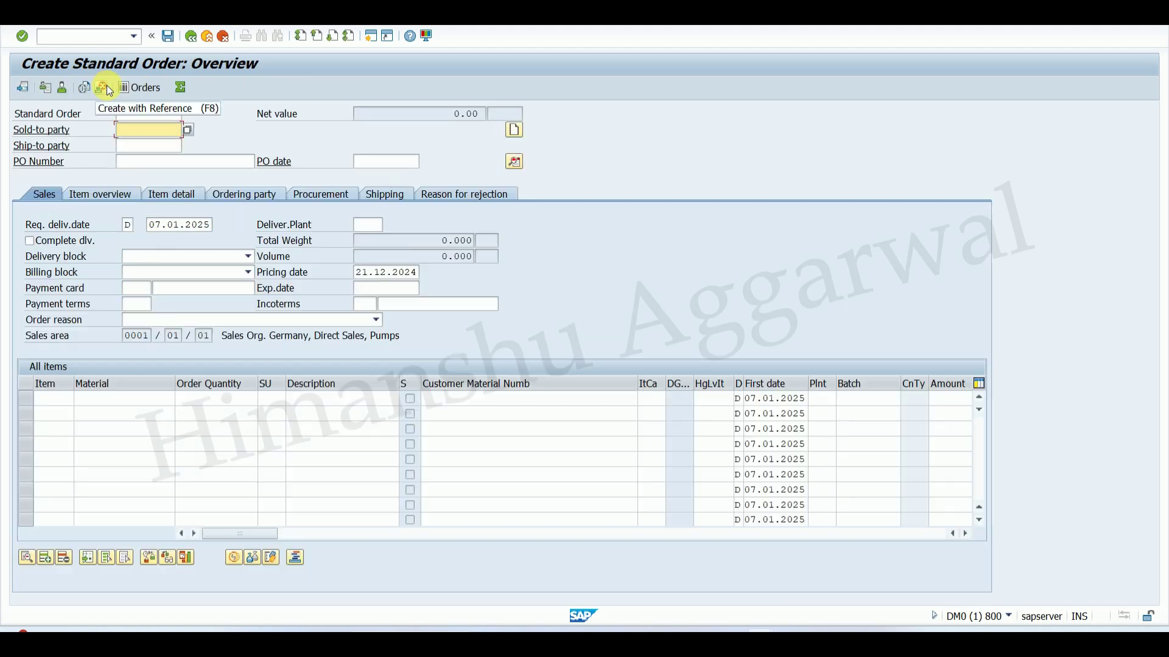
click(148, 131)
click(149, 144)
key(Return)
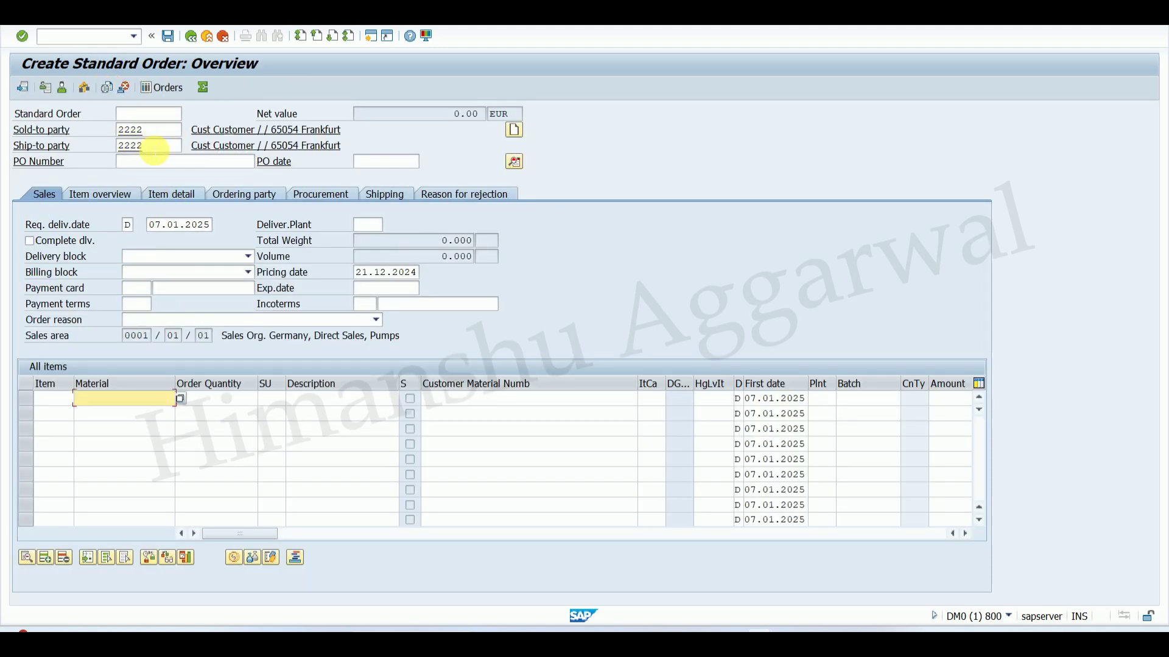
- Enter the already used PO number in the order, view the system message's details, and continue past the message
click(146, 166)
text(PO001)
key(Return)
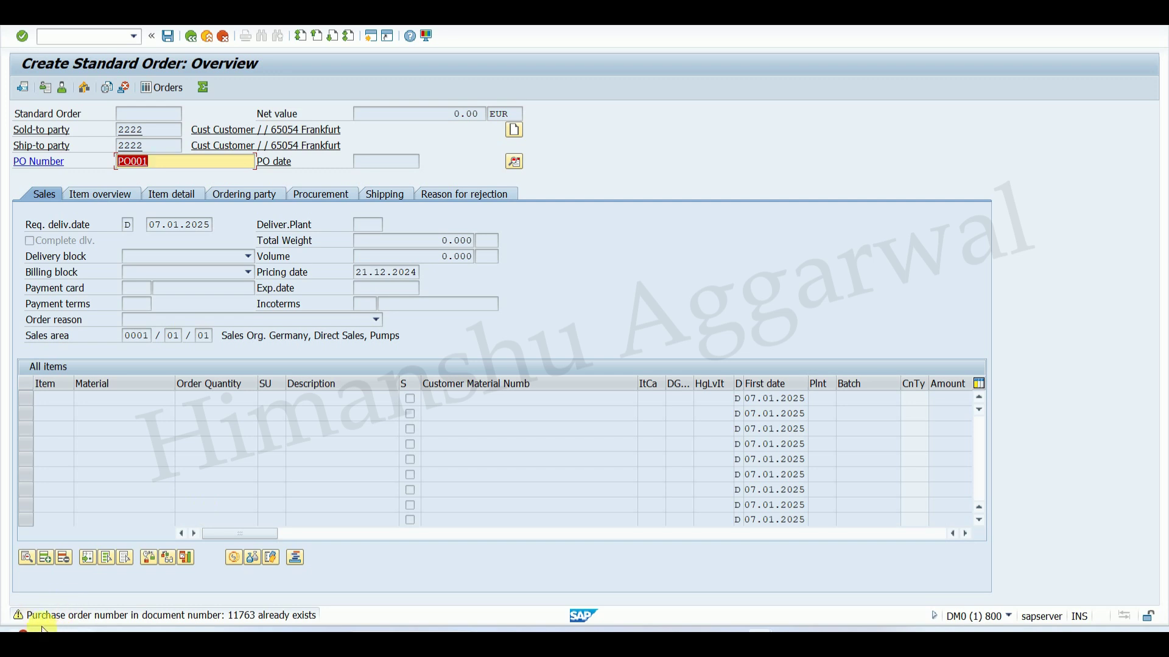
double_click(75, 614)
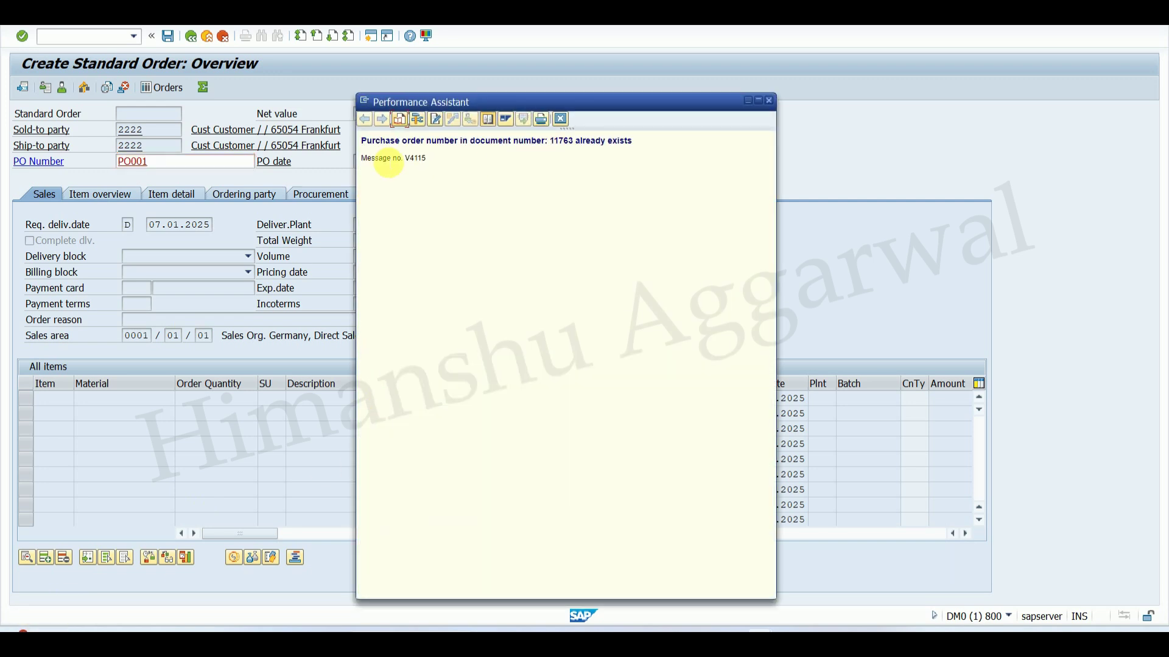
click(771, 100)
key(Return)
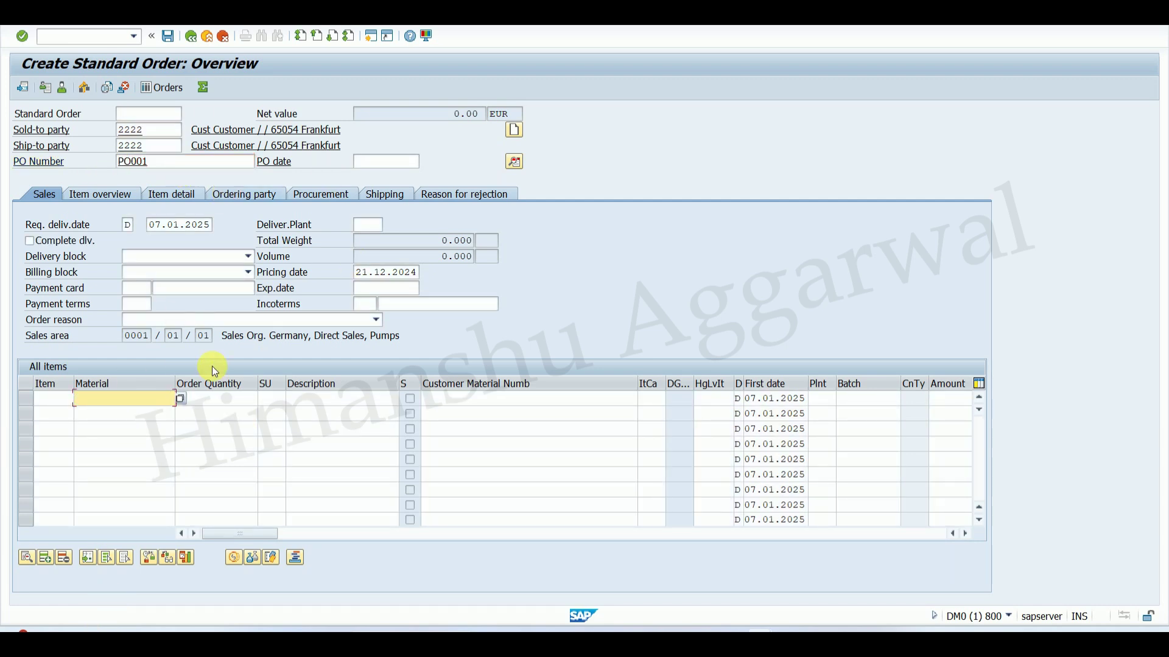
- In sales document type OR, clear Check purch.order no and Enter PO number, save the changes, and return to the IMG structure
mouse_move(773, 630)
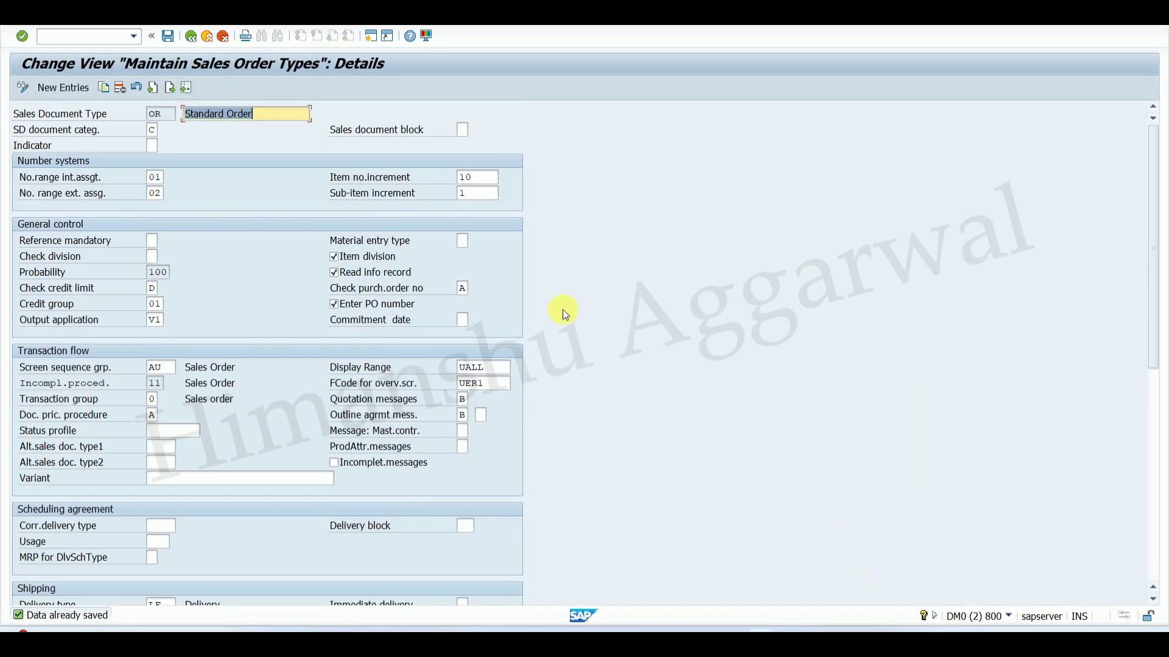
click(858, 578)
click(464, 291)
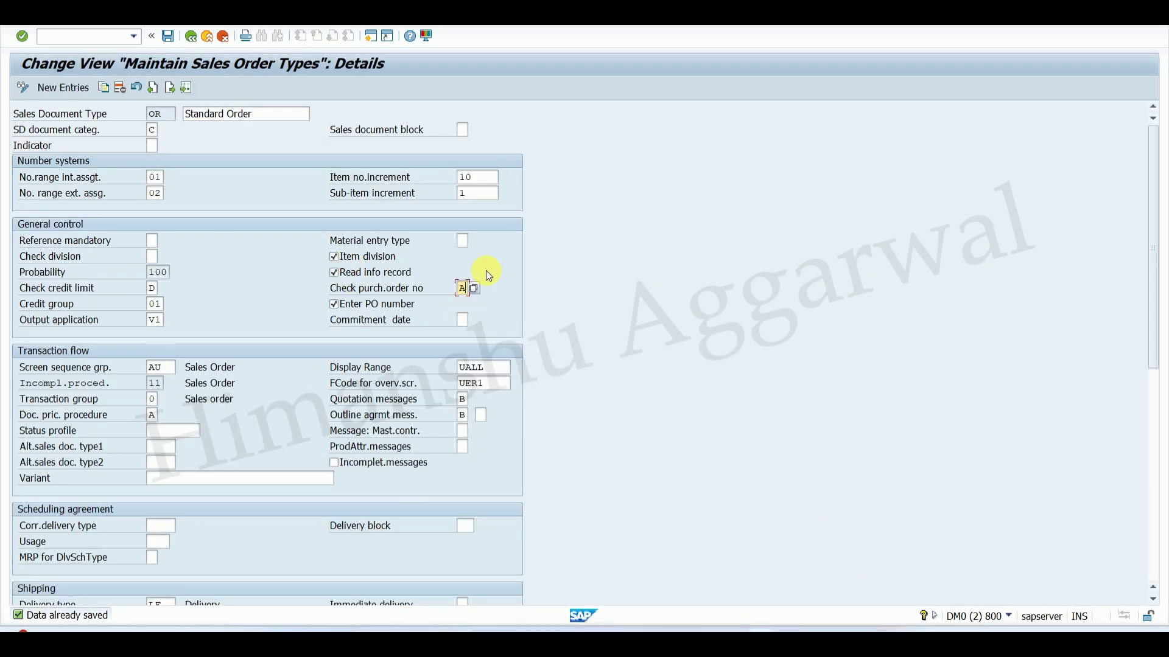
key(BackSpace)
click(419, 306)
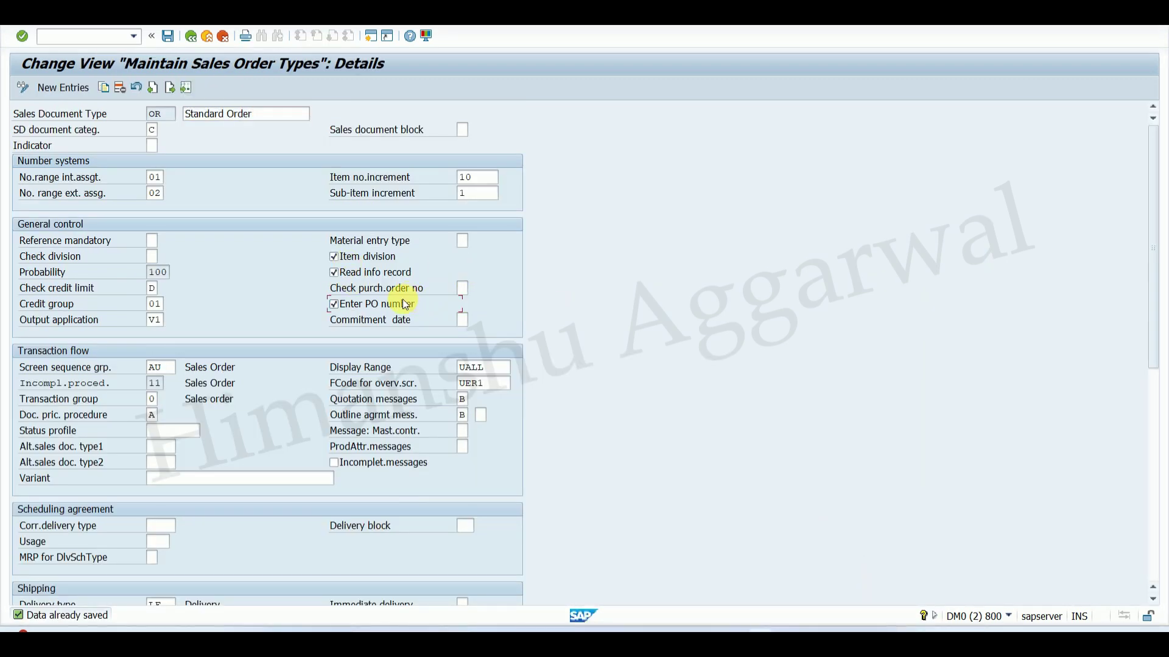
click(168, 36)
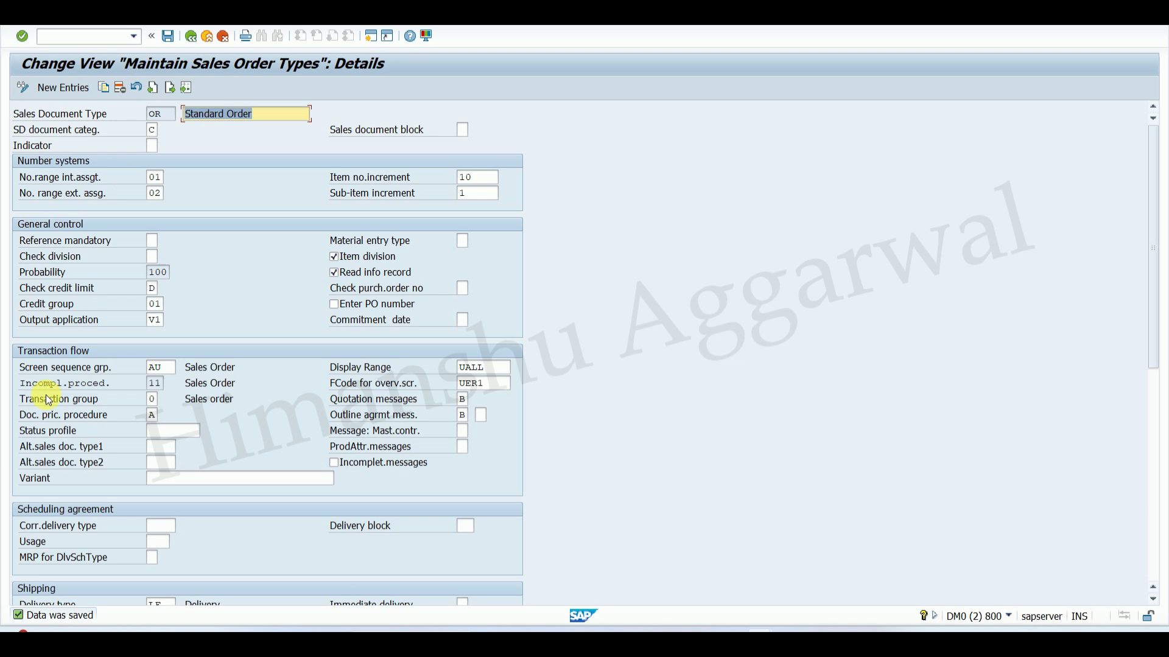
click(190, 36)
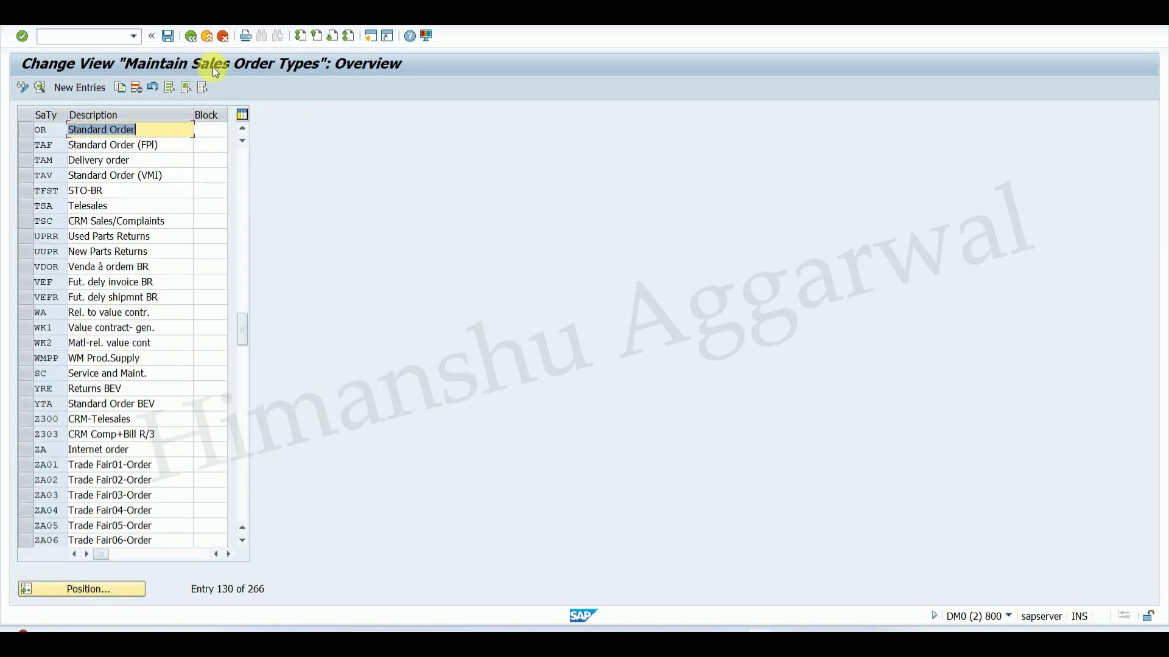
click(191, 35)
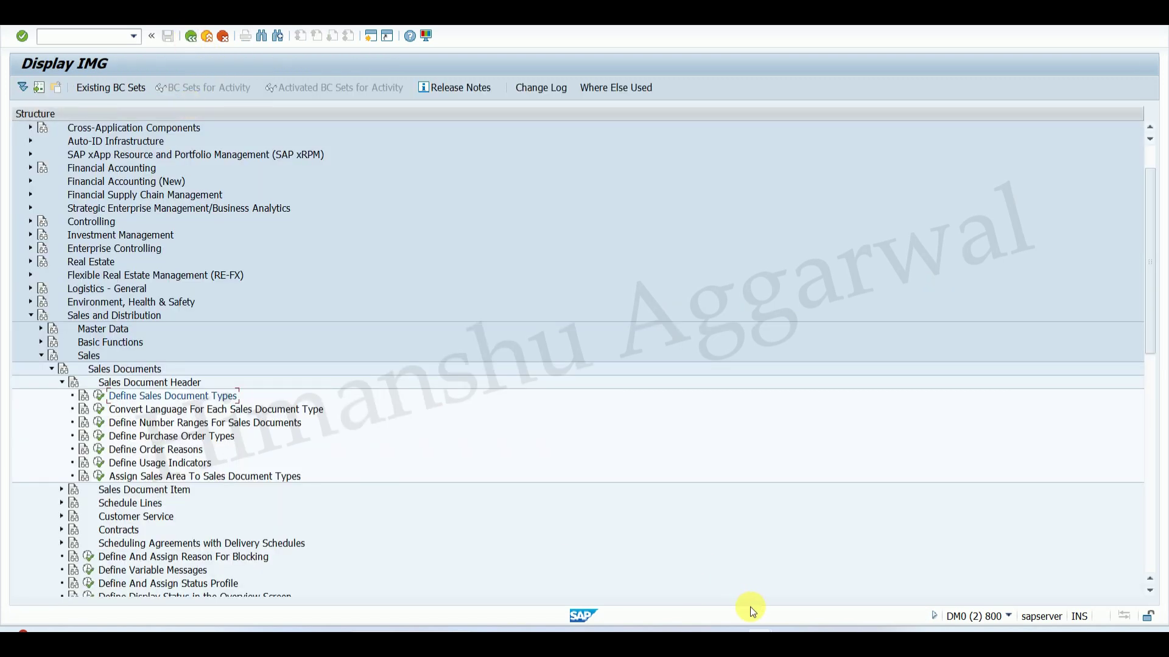